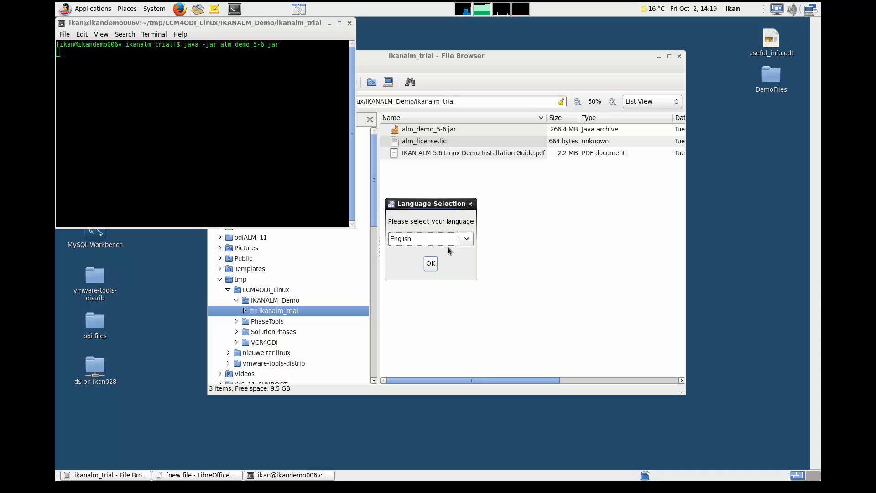
- Run the ALMDemo installer in English, pass the welcome and readme pages, and accept the license agreement
left_click(431, 263)
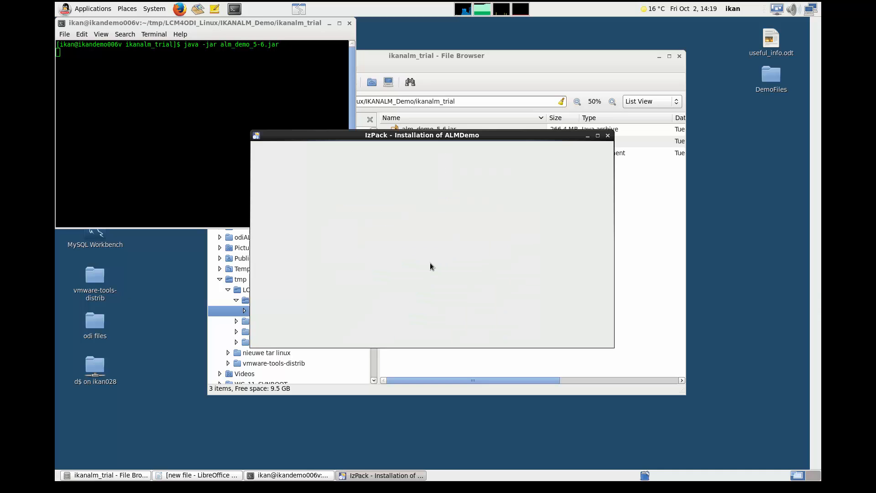
left_click(555, 334)
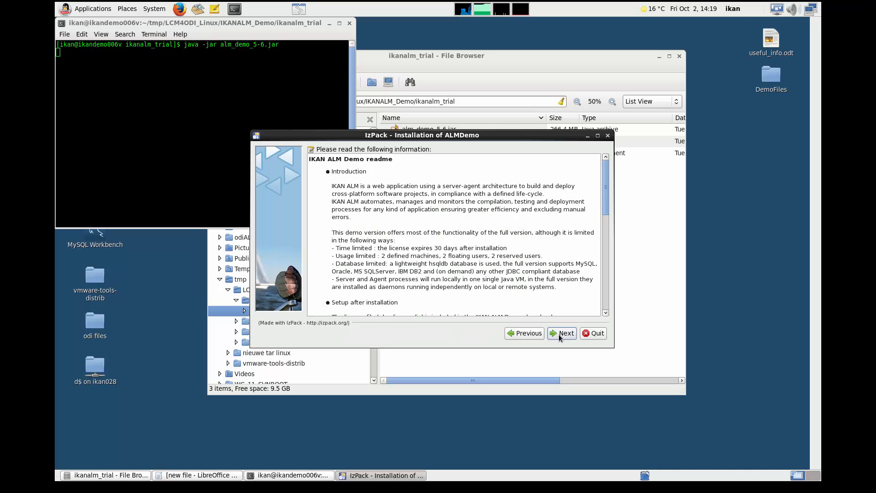
left_click(555, 336)
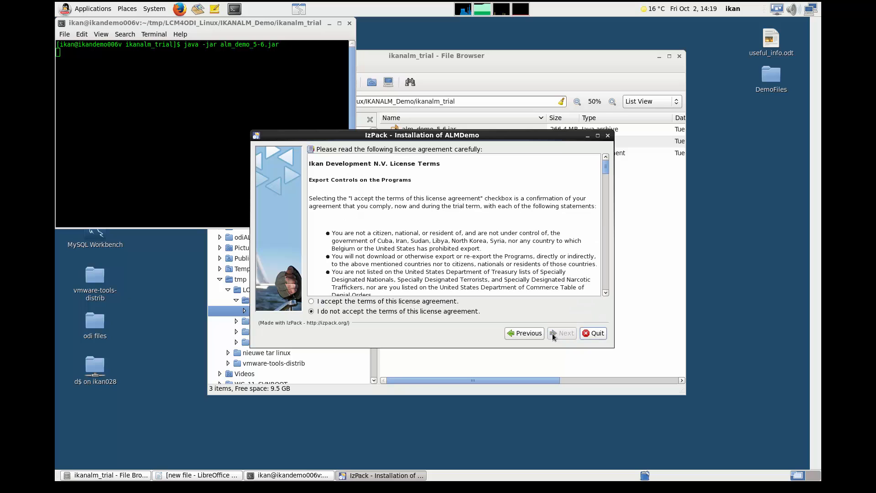
left_click(312, 301)
left_click(556, 335)
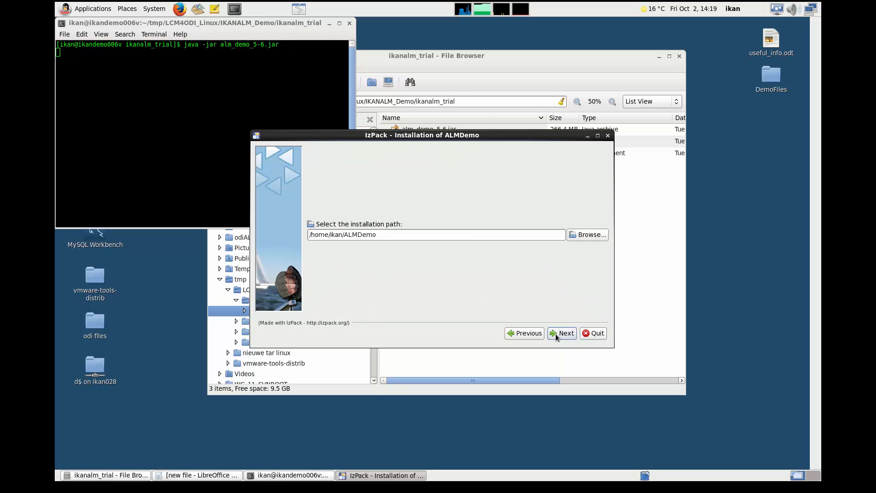
- Set the installation path to /home/ikan/ALMDemo56 and continue to the pack selection
left_click(464, 236)
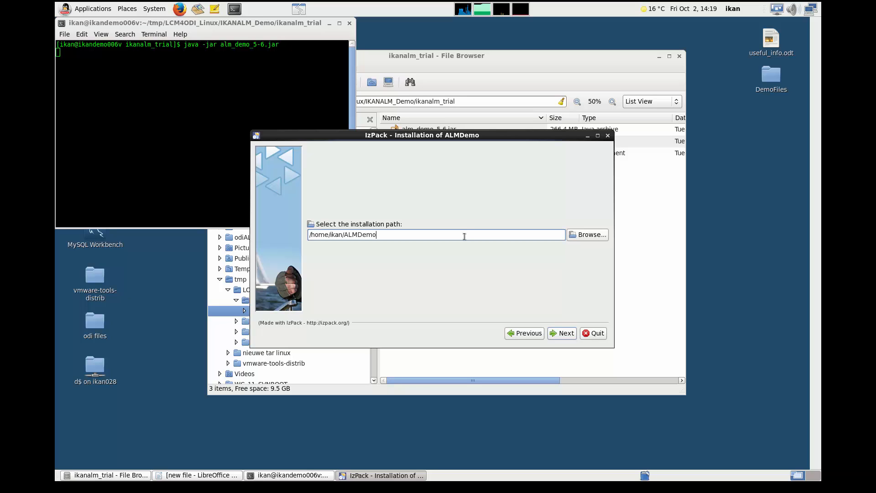
type("56")
left_click(563, 335)
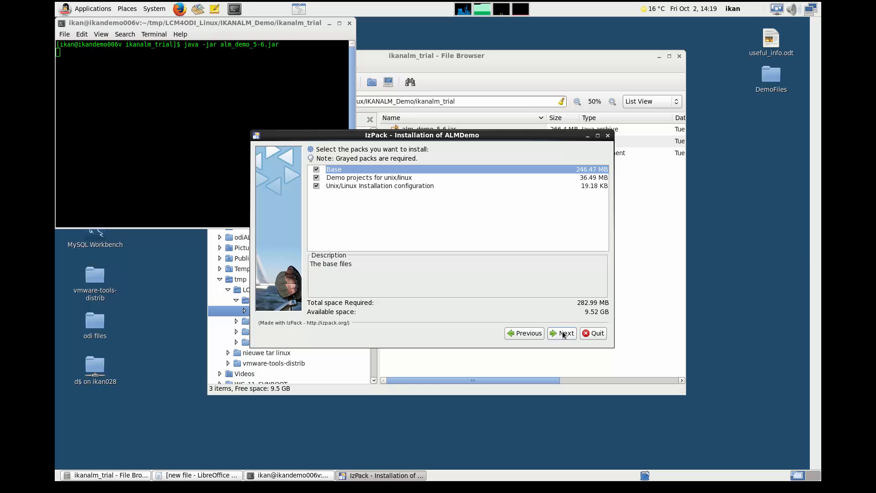
- Accept the default packs, JDK path and port parameters, and start the installation from the settings summary
left_click(564, 334)
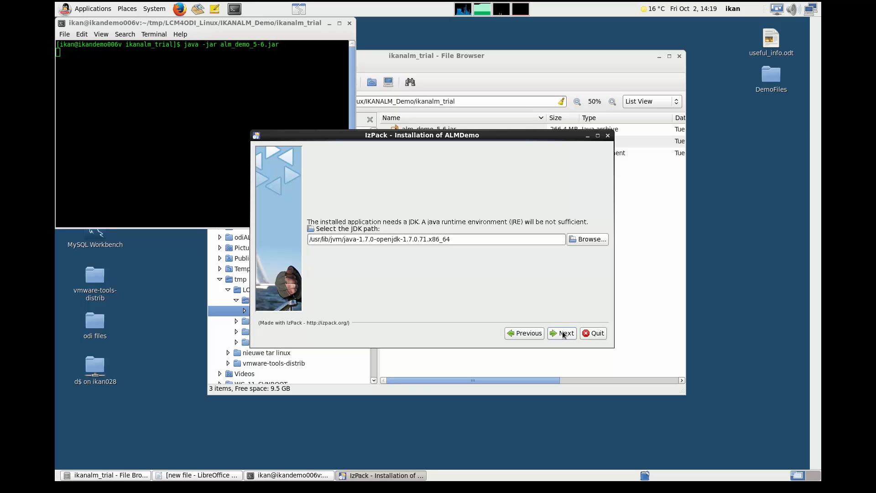
left_click(563, 334)
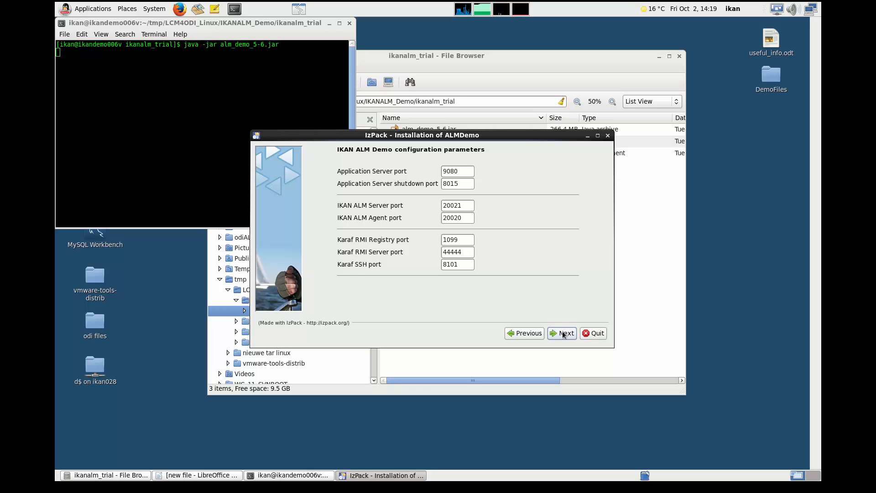
left_click(564, 334)
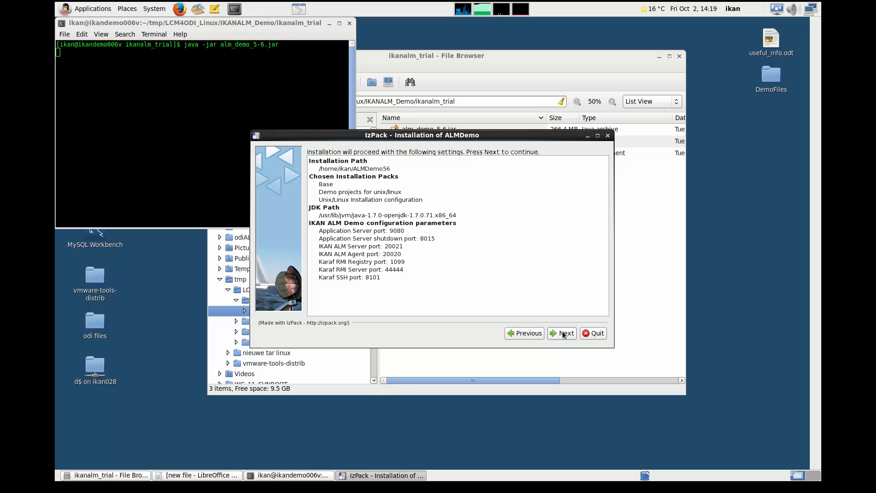
left_click(563, 334)
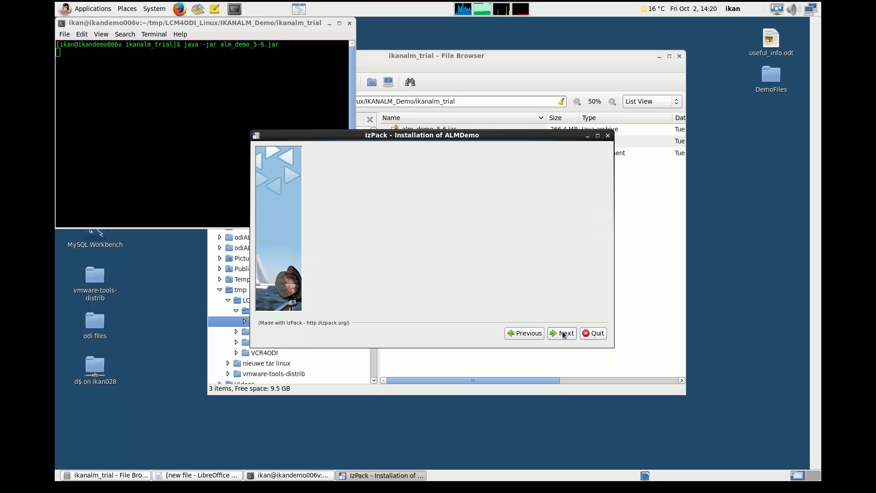
- Keep the default Start-Menu shortcuts in the IKAN ALM Demo 5.6 program group and finish the installer
left_click(564, 335)
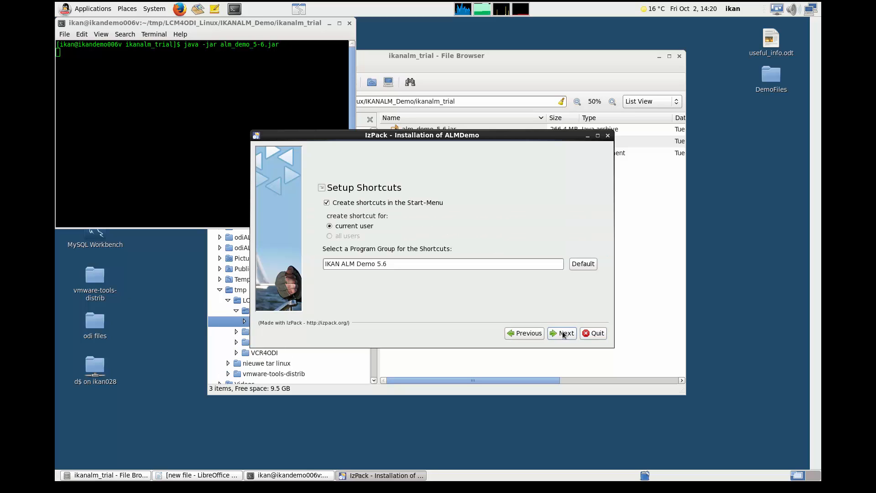
left_click(564, 334)
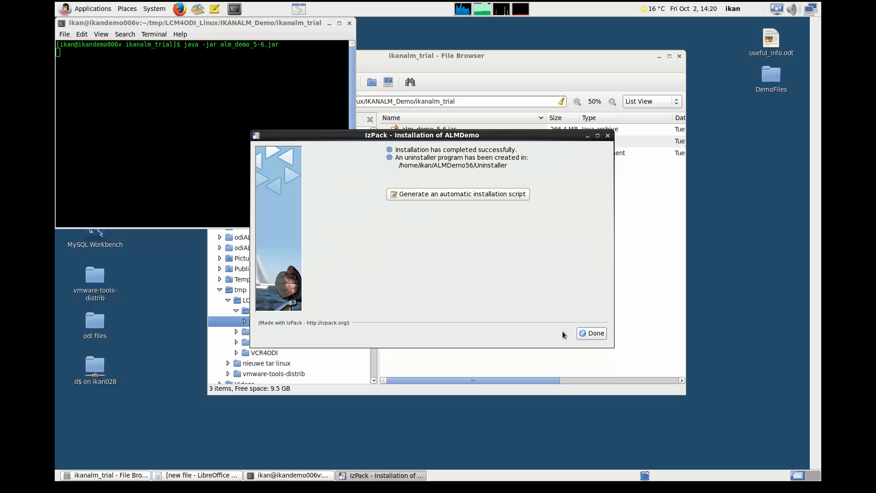
left_click(595, 338)
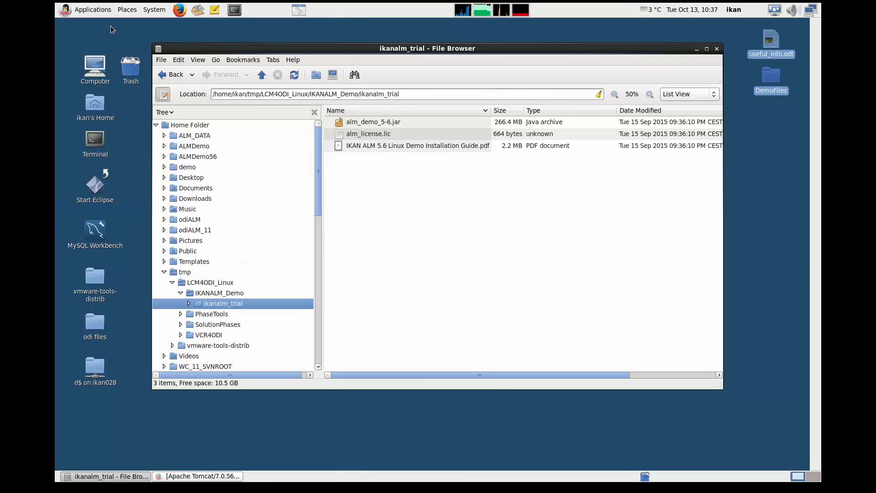
- Start the IKAN ALM Demo 5.6 server from its application shortcut
left_click(104, 11)
mouse_move(106, 51)
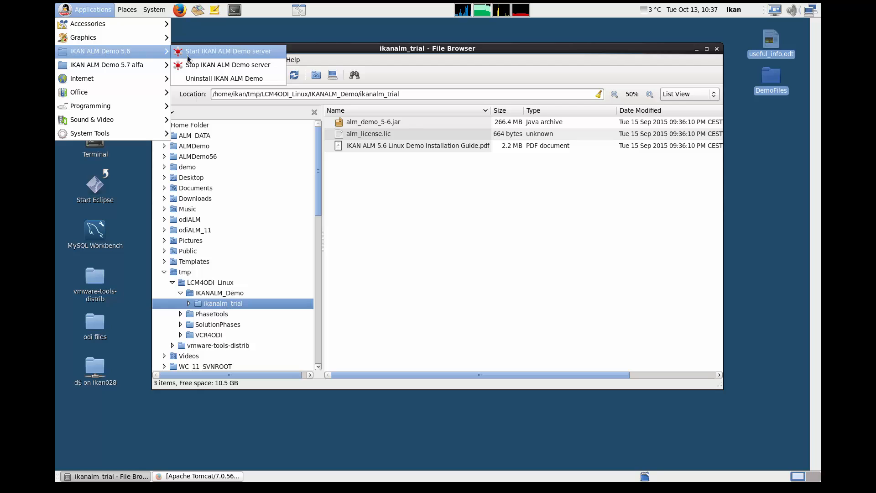
left_click(203, 58)
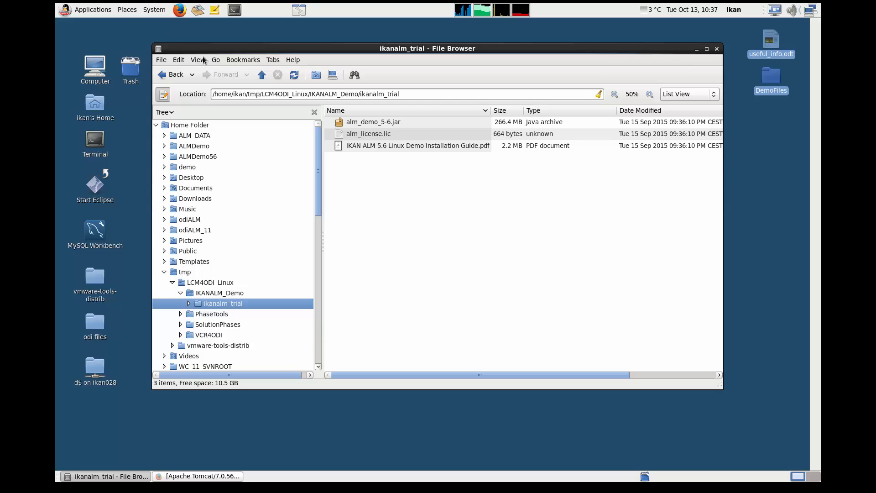
left_click(179, 10)
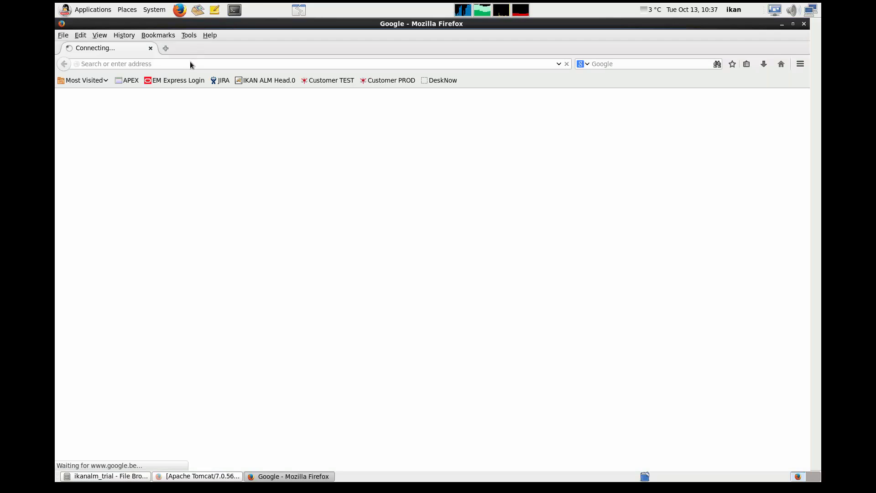
left_click_drag(190, 64, 97, 54)
type("http://ikandemo006v.ikan.local:9080/alm/")
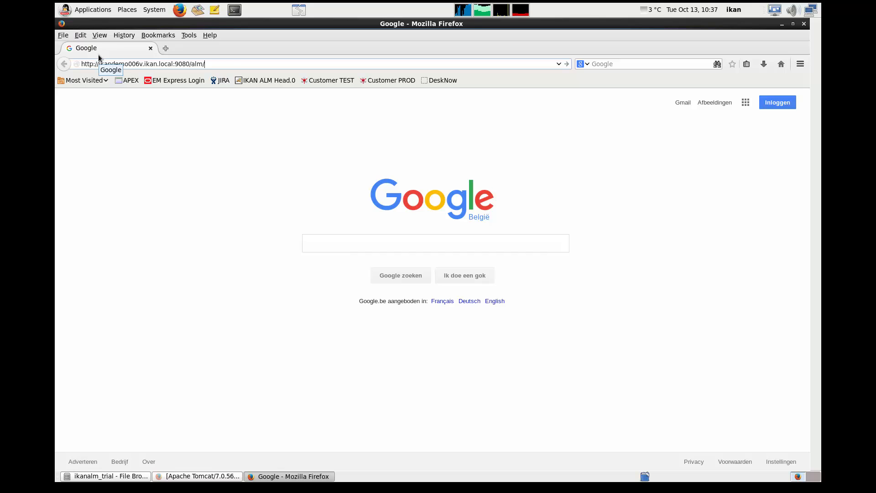
key("Return")
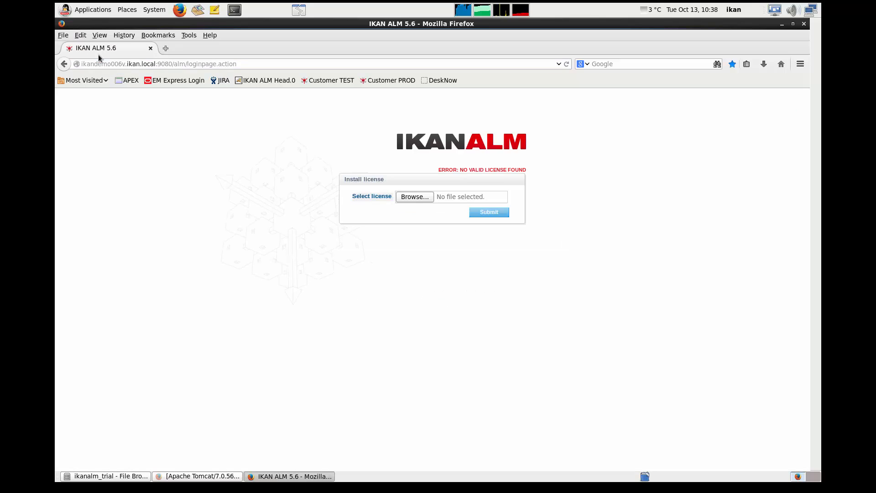
- Install the license file alm_license.lic from the ikanalm_trial folder
left_click(422, 197)
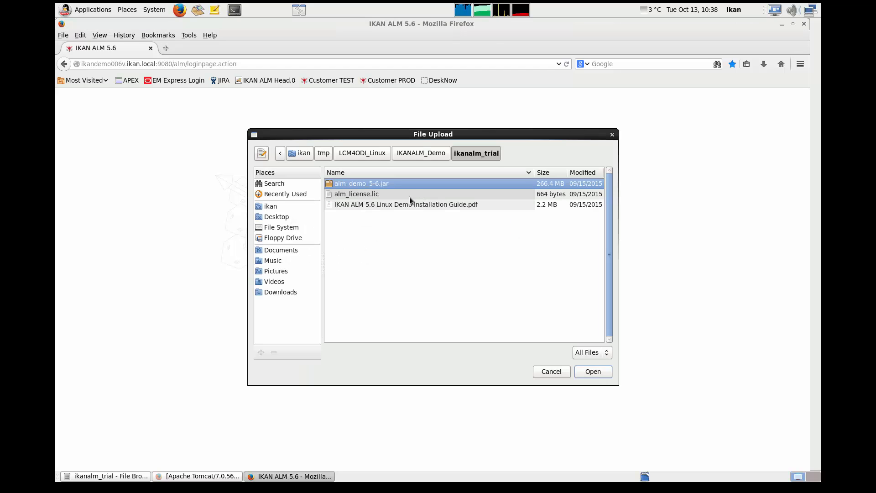
left_click(377, 194)
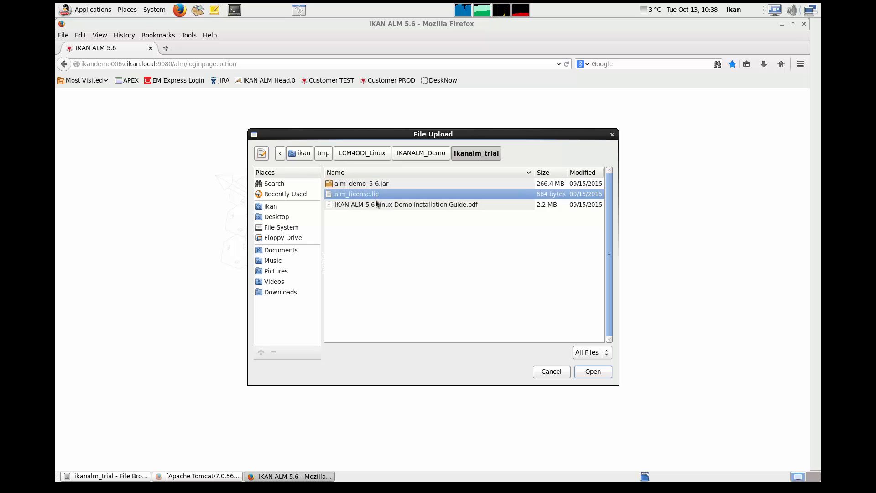
left_click(591, 372)
left_click(497, 213)
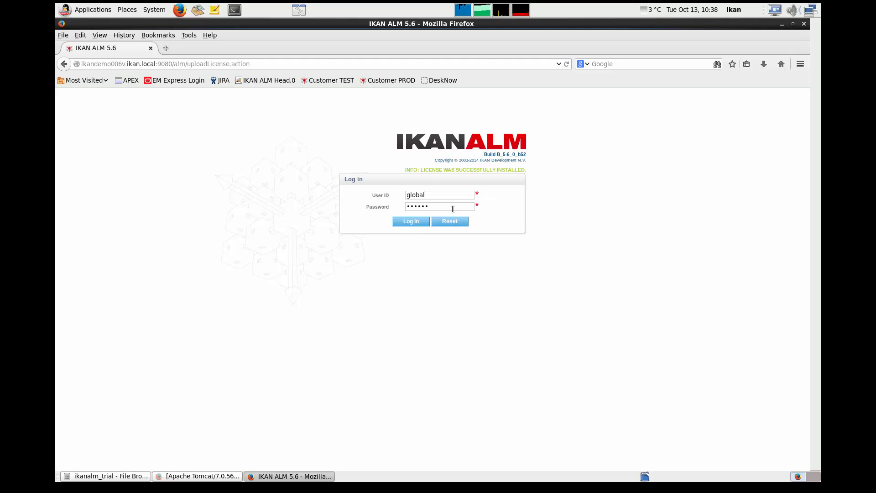
- Log in to IKAN ALM with the prefilled credentials of the global user
left_click(452, 209)
left_click(422, 222)
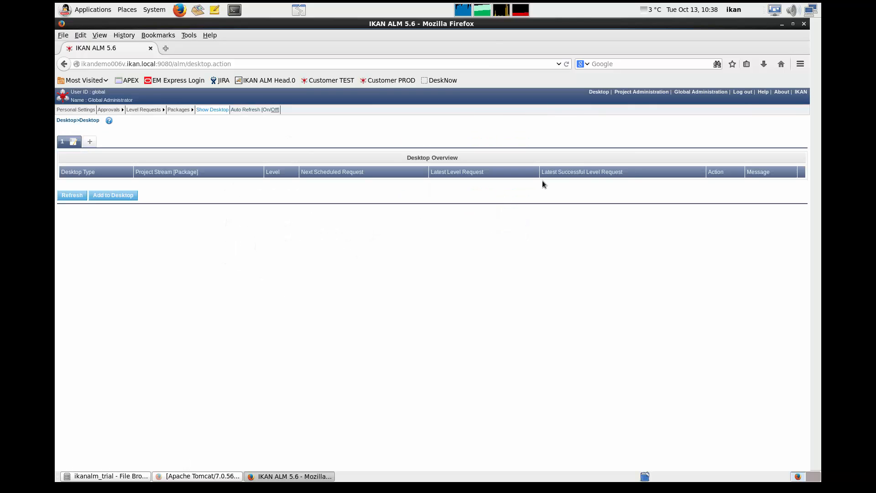
- Open Global Administration and display the system settings to review the local environment
left_click(688, 93)
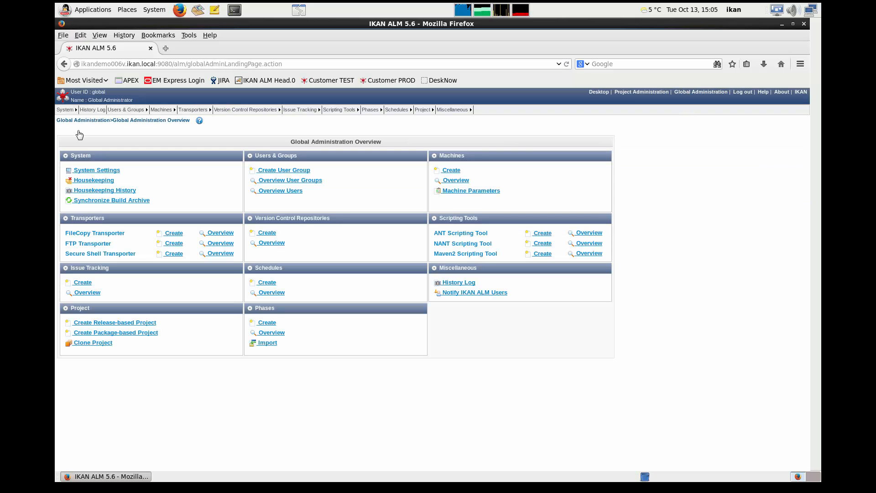
left_click(66, 112)
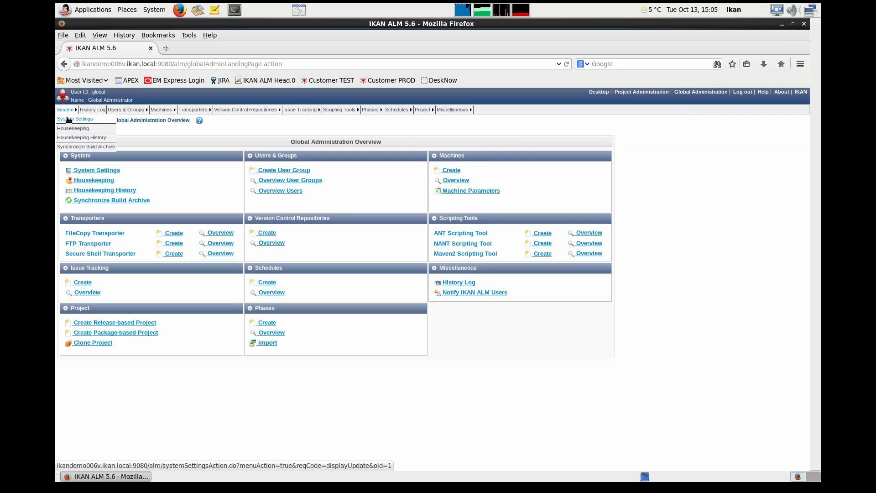
left_click(69, 119)
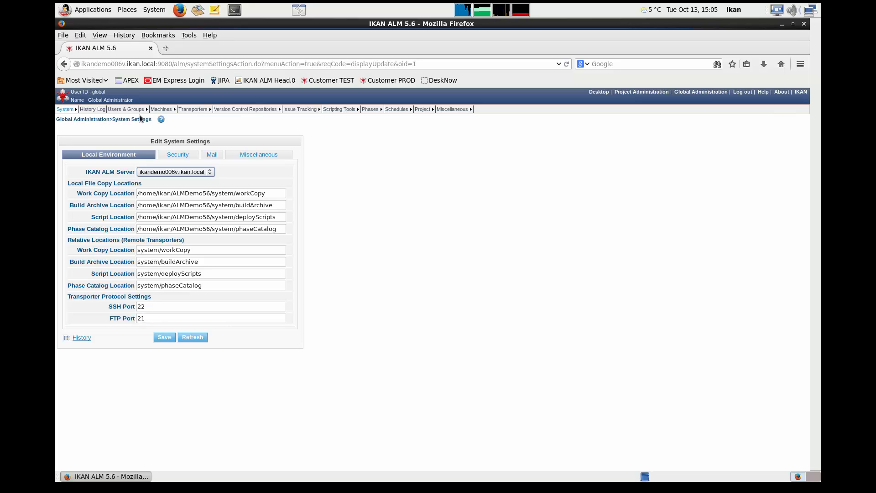
- Examine the phases installed on the ALM server machine and open the overview of ANT scripting tools
mouse_move(167, 114)
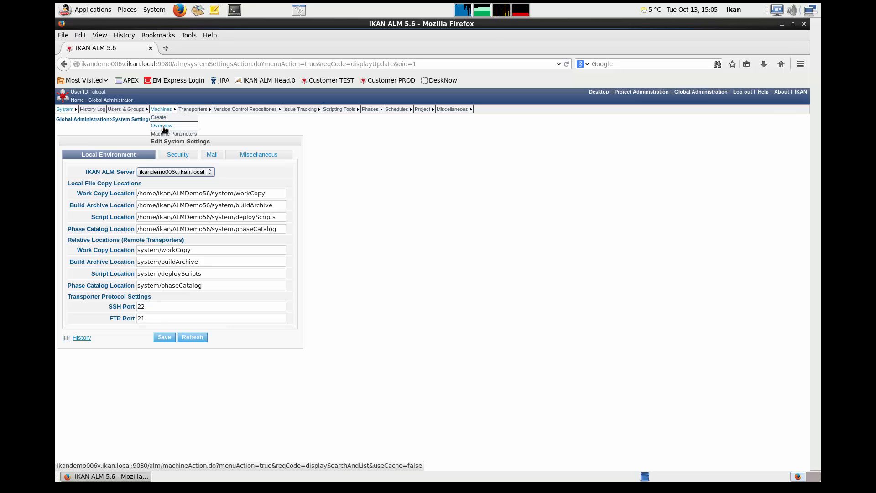
left_click(165, 128)
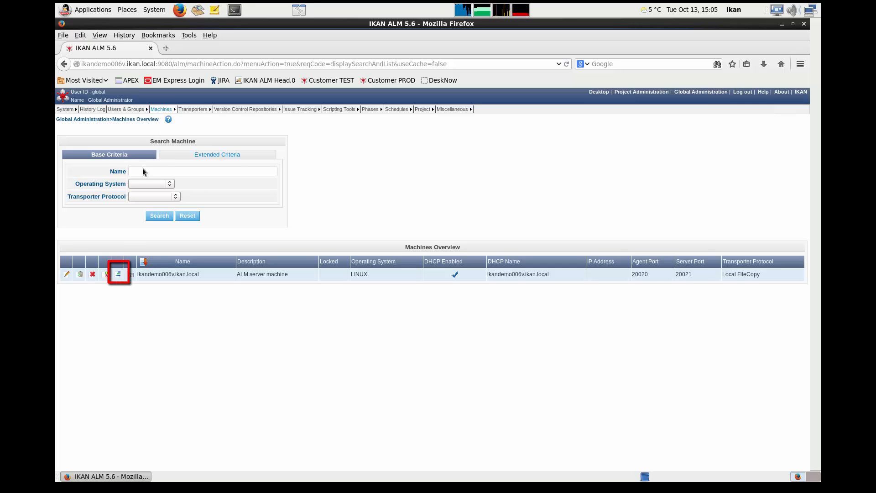
left_click(117, 275)
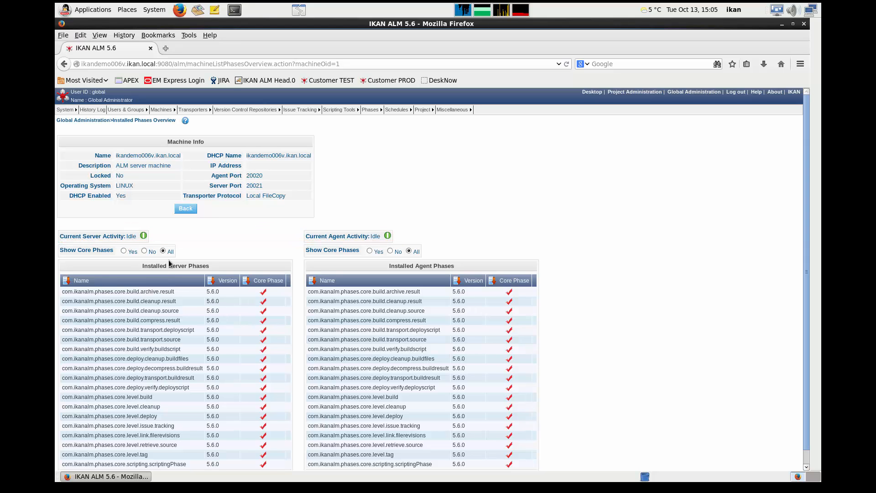
mouse_move(339, 111)
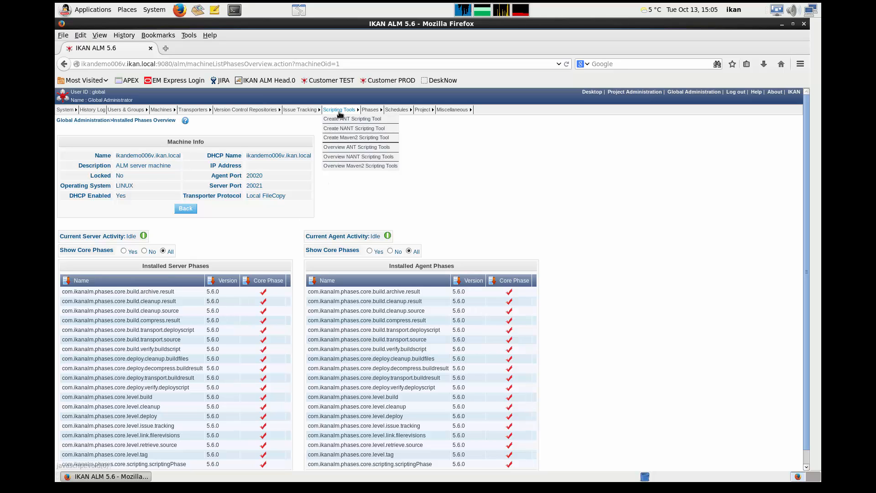
left_click(343, 147)
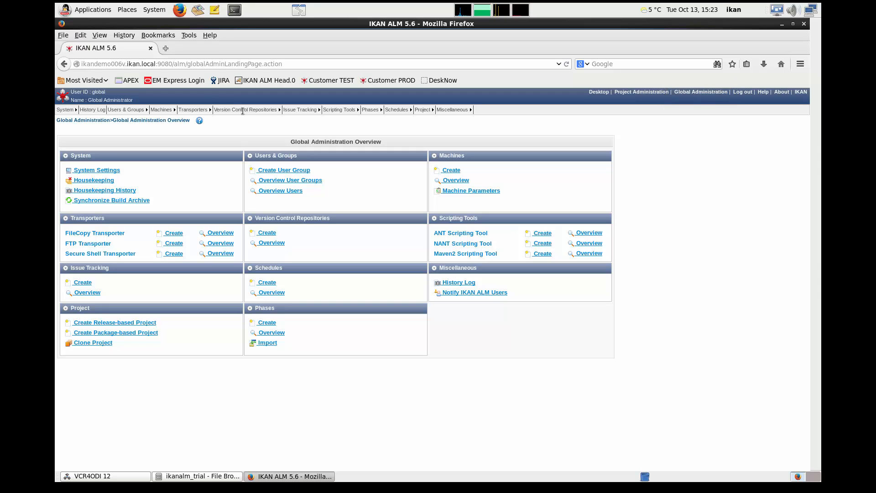
- Begin a new version control repository of type Subversion and name it vcr4odi
left_click(227, 120)
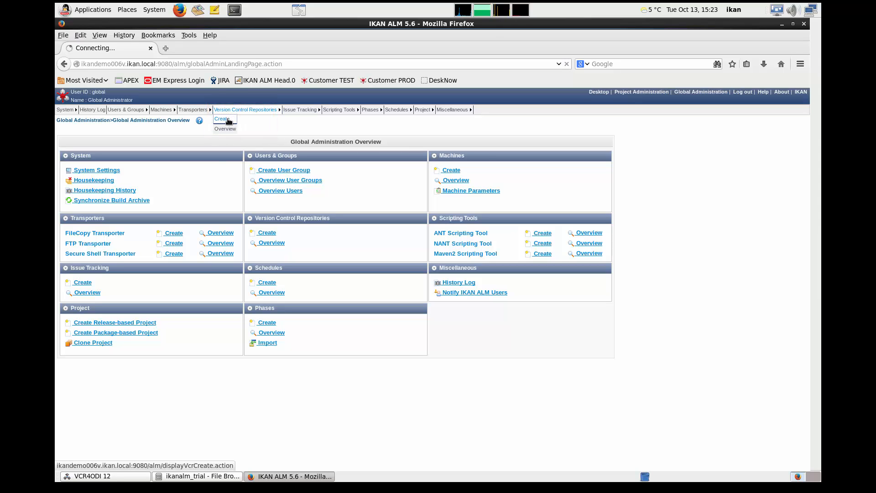
left_click(200, 156)
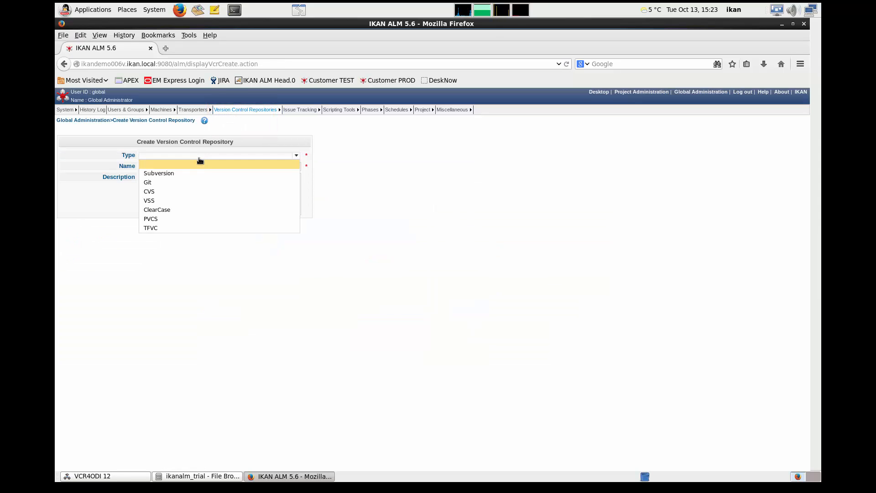
left_click(198, 173)
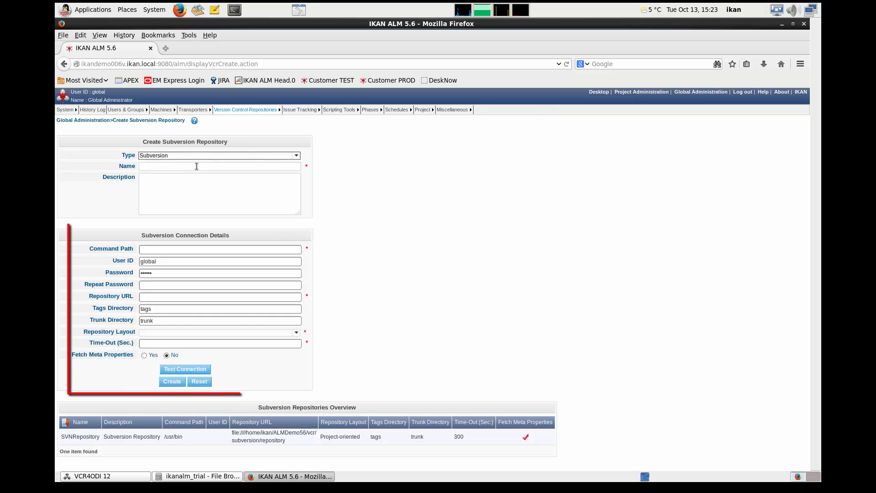
left_click(197, 166)
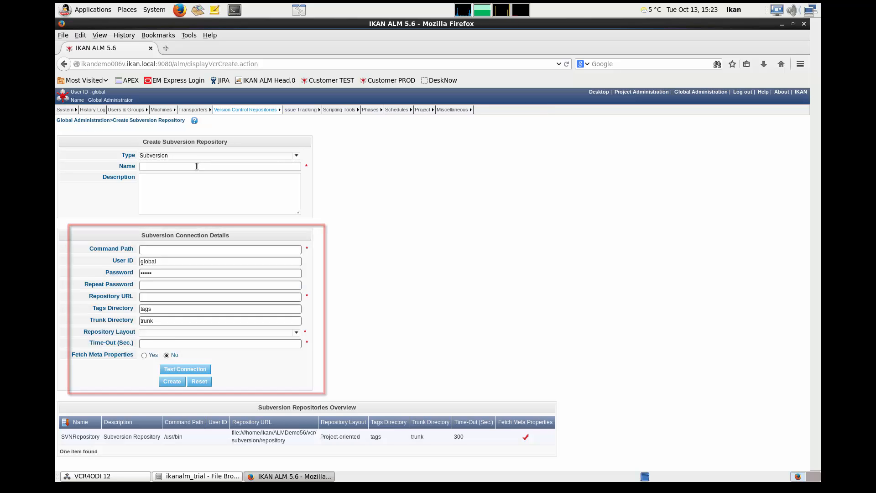
type("vcr4odi")
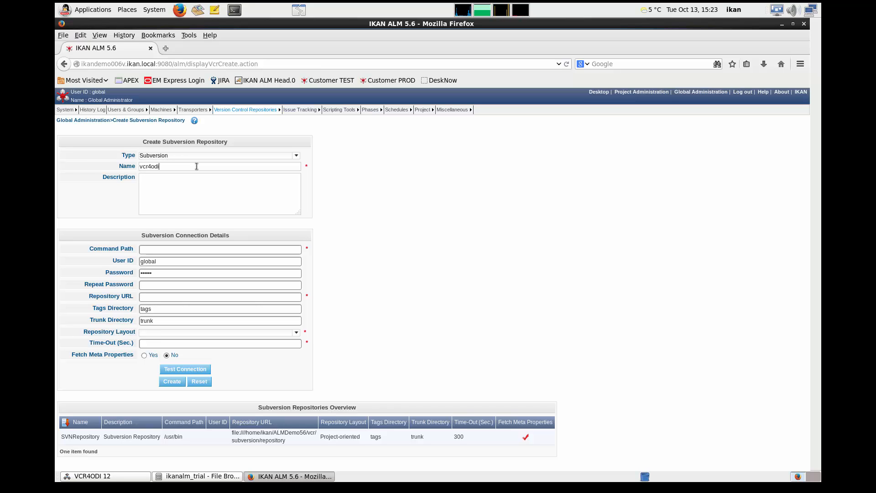
type("12s")
type("Demo Repos")
type("itory")
- Complete the repository name as vcr4odi12svn, describe it as Demo Repository, and set the command path to /usr/bin
key("Tab")
type("/")
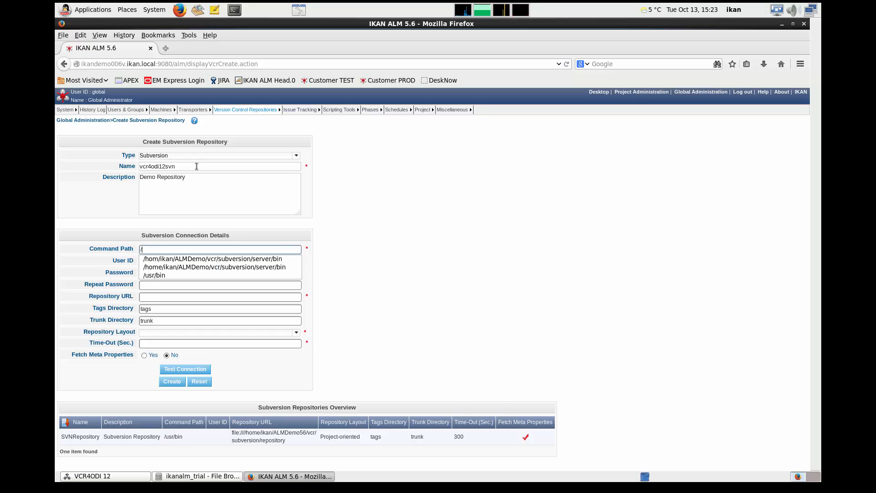
type("usr/bin")
key("Tab")
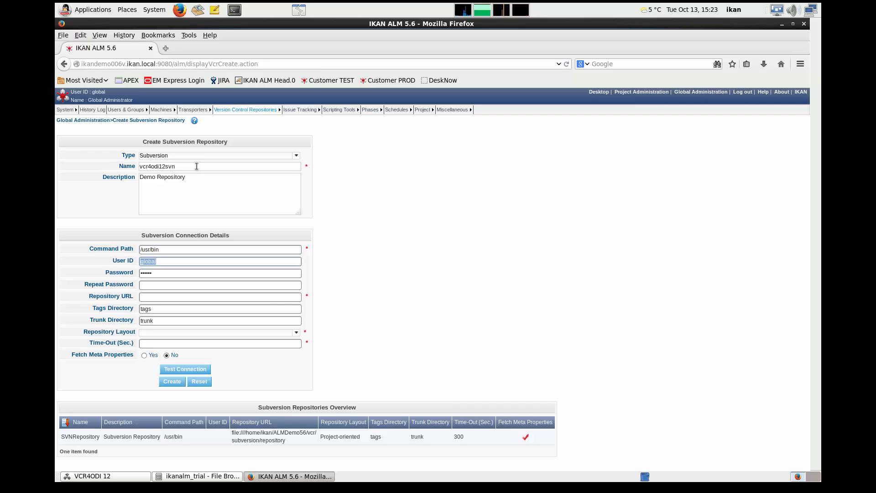
- Replace the prefilled Subversion user ID with the repository account's ID, and enter and repeat the account password
type("svnroot")
key("Tab")
type("svnroot")
key("Tab")
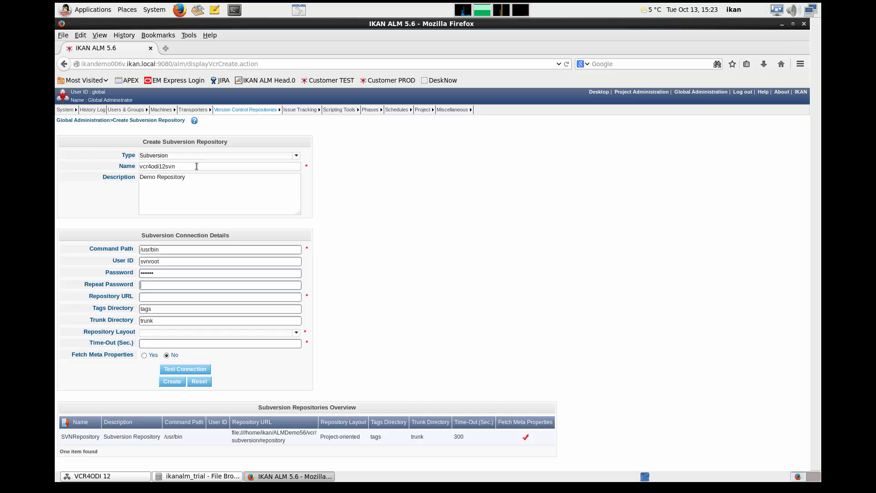
type("svnroot")
key("Tab")
type("http://127.0.0.1/vcr4odisvn/vcr4odi12svn/trunk")
key("Tab")
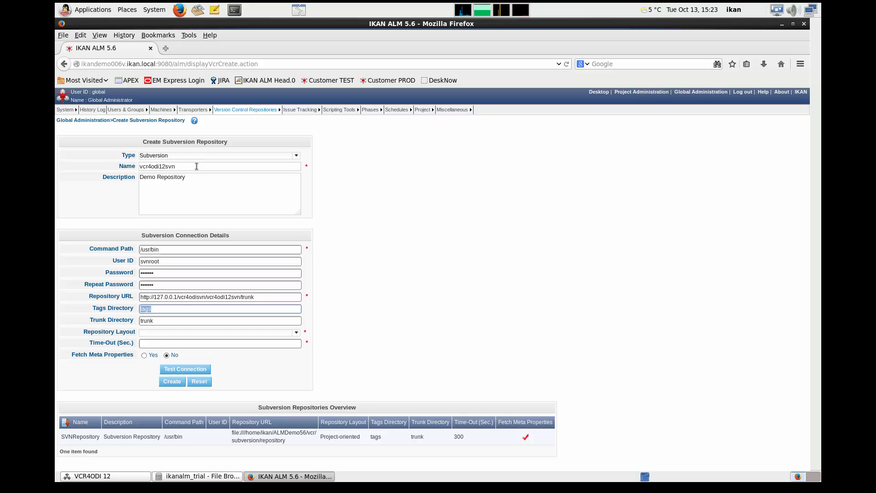
key("Tab")
- Choose the Single project-oriented repository layout with a time-out of 360 seconds and create the Subversion repository
key("Tab")
key("alt+Down")
key("Down")
key("Down")
key("Down")
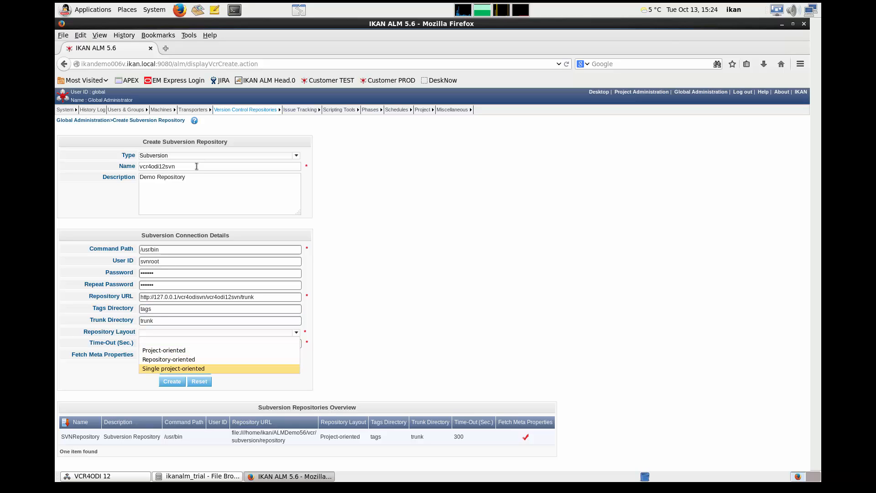
key("Return")
key("Tab")
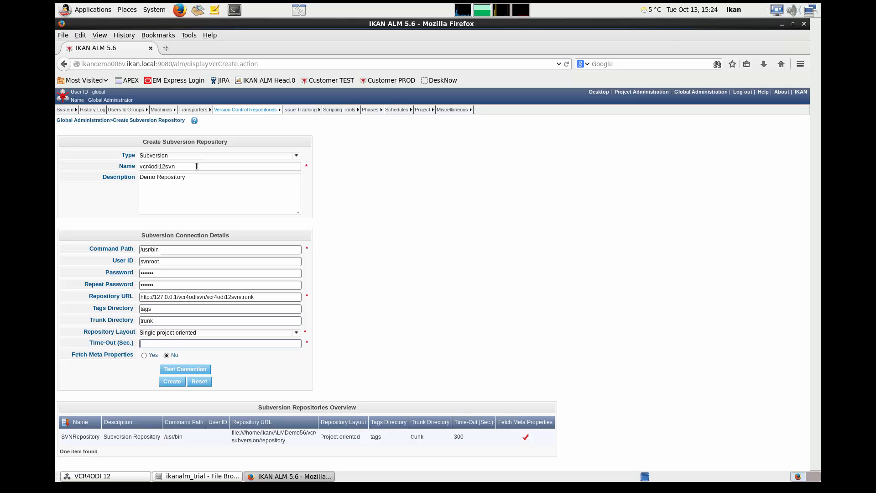
type("360")
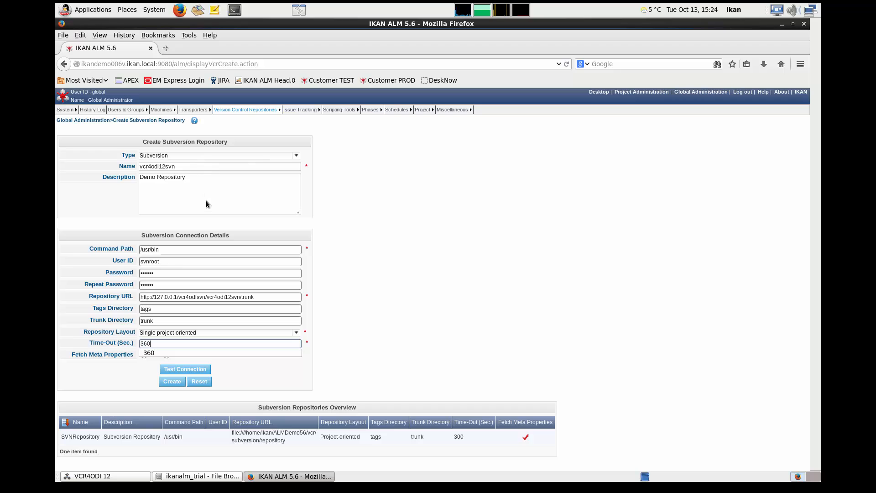
left_click(174, 385)
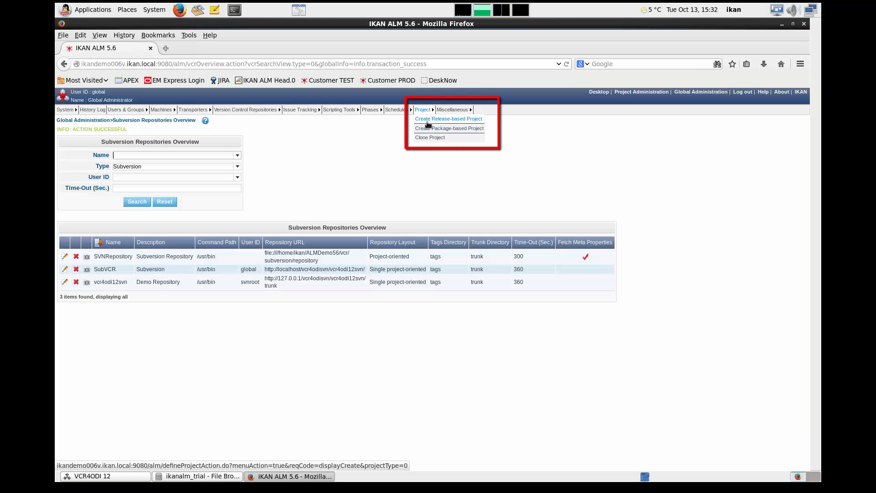
- Begin a new release-based project named Demo with the description Demo Project
left_click(428, 122)
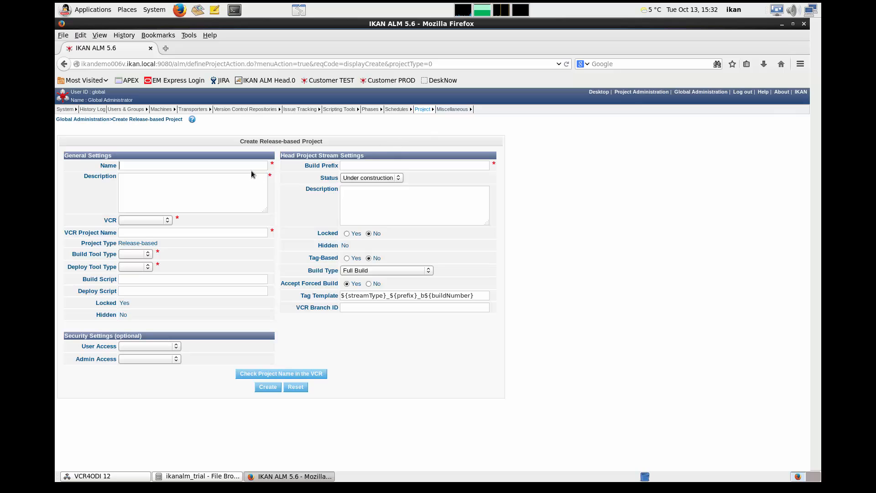
left_click(250, 165)
type("Demo")
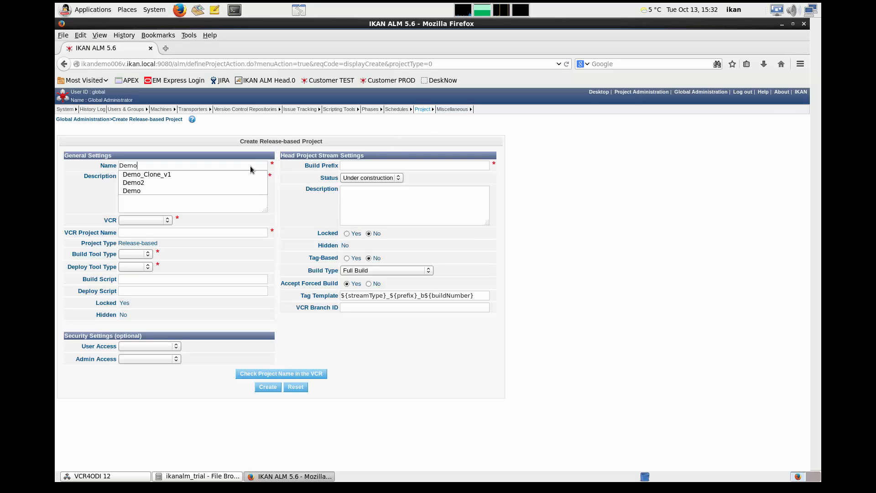
key("Tab")
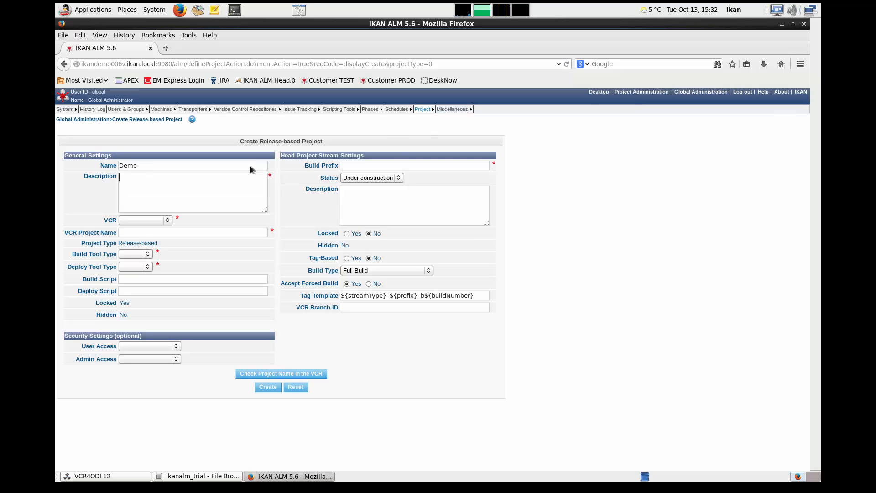
type("Demo Project")
- Link the project to the vcr4odi12svn repository and select ANT as both build and deploy tool type
left_click(154, 222)
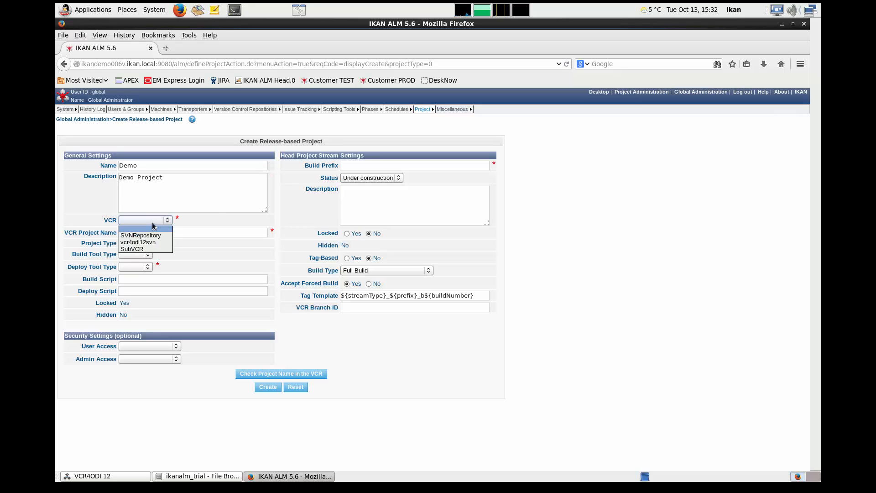
left_click(139, 242)
left_click(140, 253)
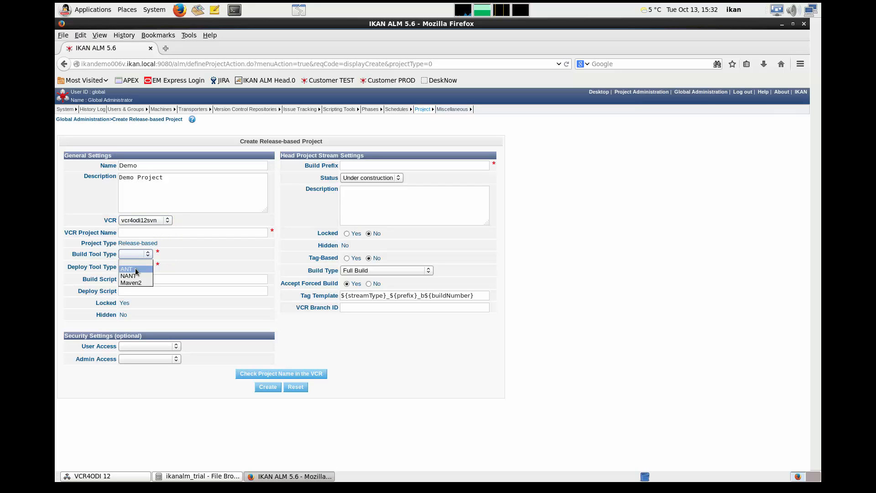
left_click(136, 270)
left_click(134, 267)
left_click(126, 282)
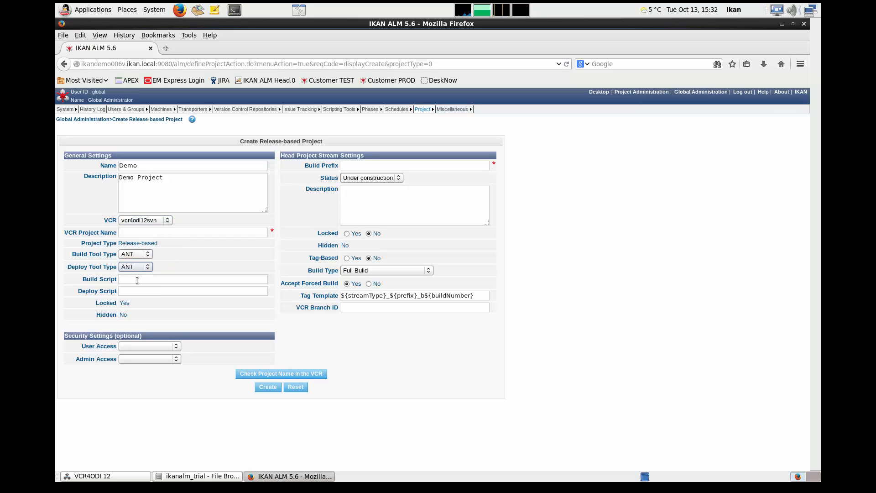
- Set the project's build script to build.xml and its deploy script to deploy.xml
left_click(136, 279)
type("b")
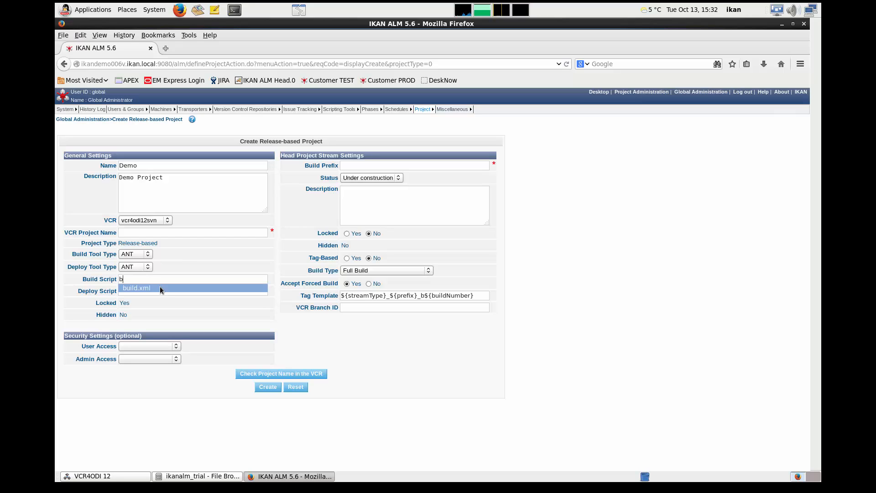
left_click(160, 286)
type("d")
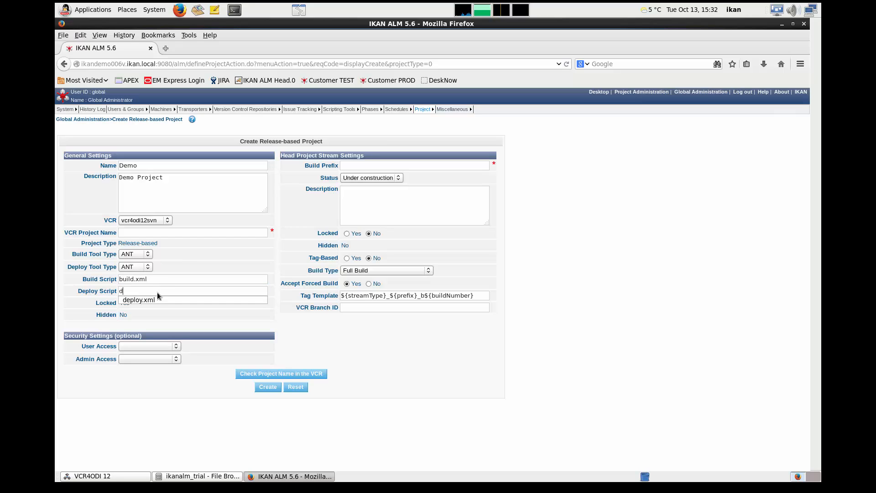
left_click(154, 300)
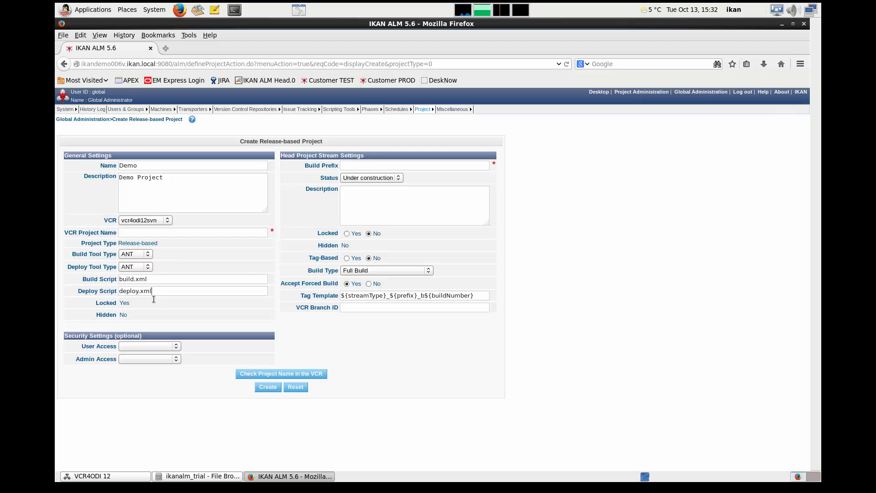
- Set the head project stream's build prefix to REL and create the project
left_click(360, 166)
type("REL")
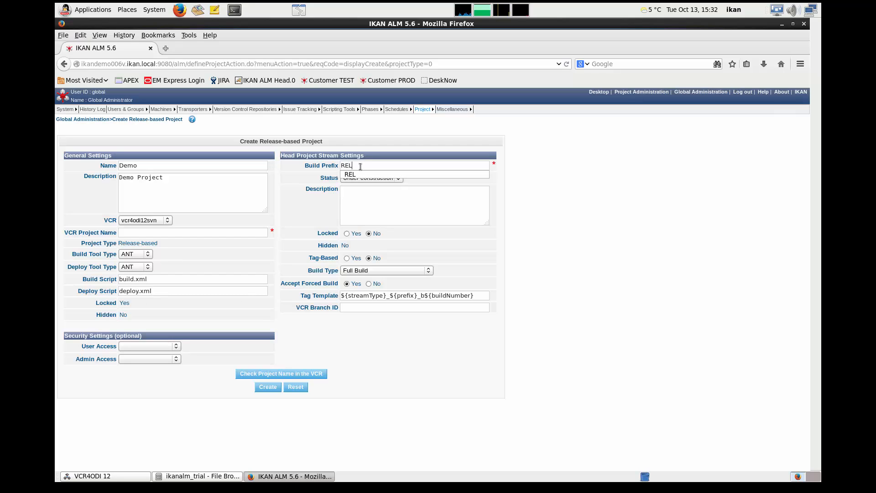
key("Down")
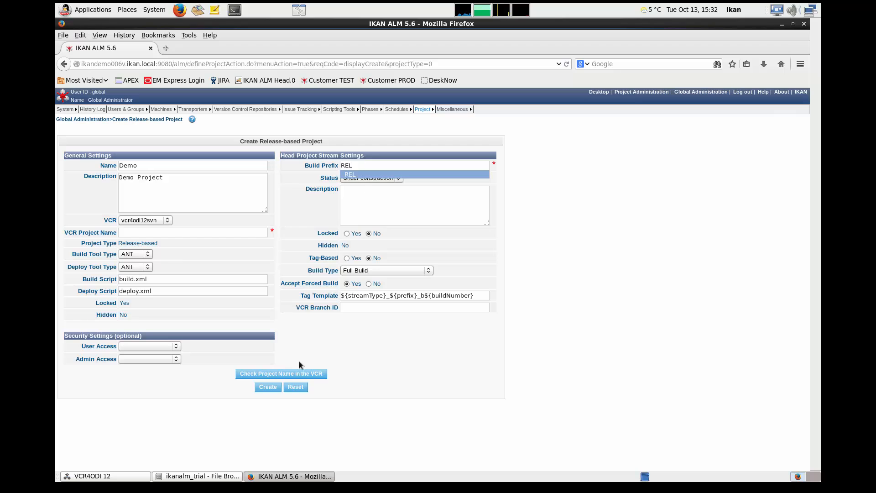
left_click(268, 387)
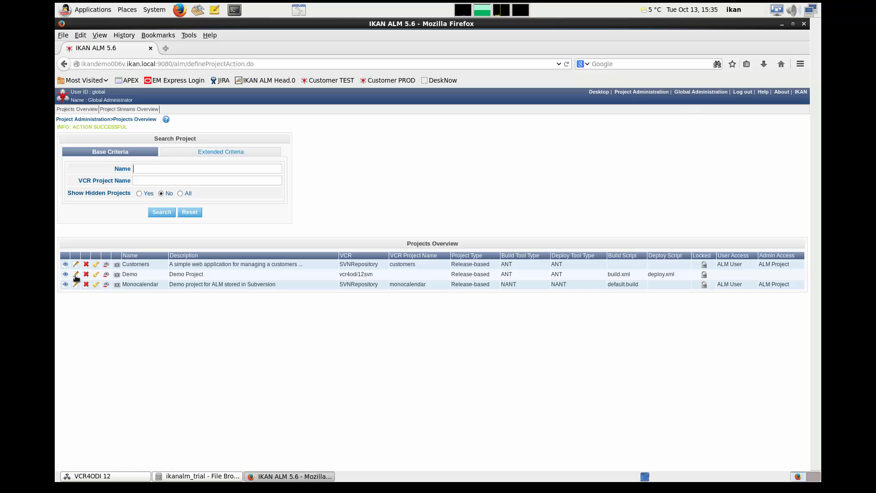
- Open the Demo project for editing and start a new build level in its BASE life-cycle
left_click(76, 275)
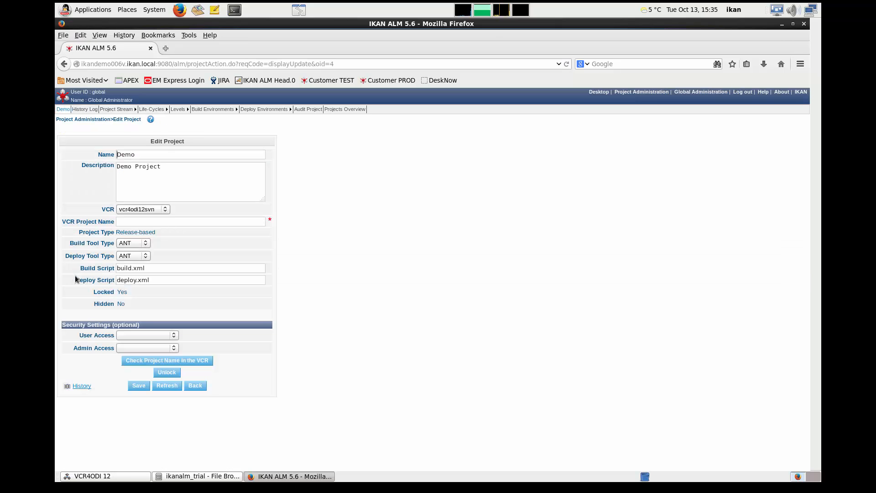
left_click(150, 118)
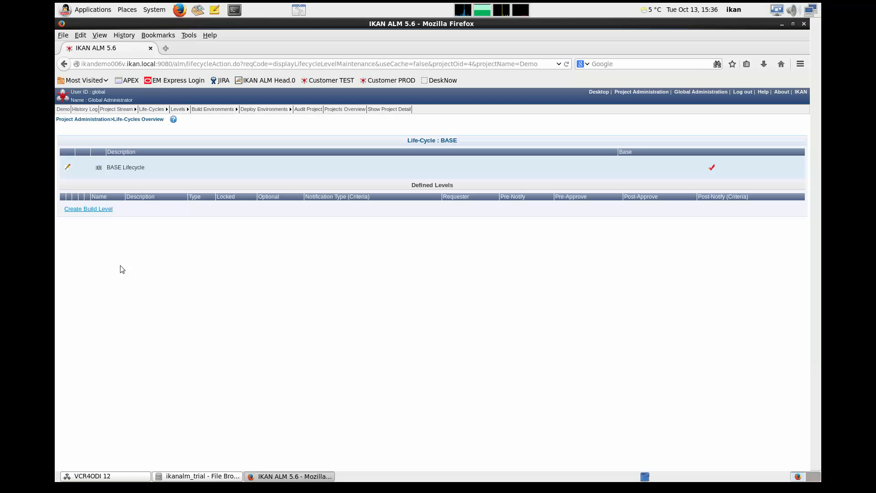
left_click(94, 209)
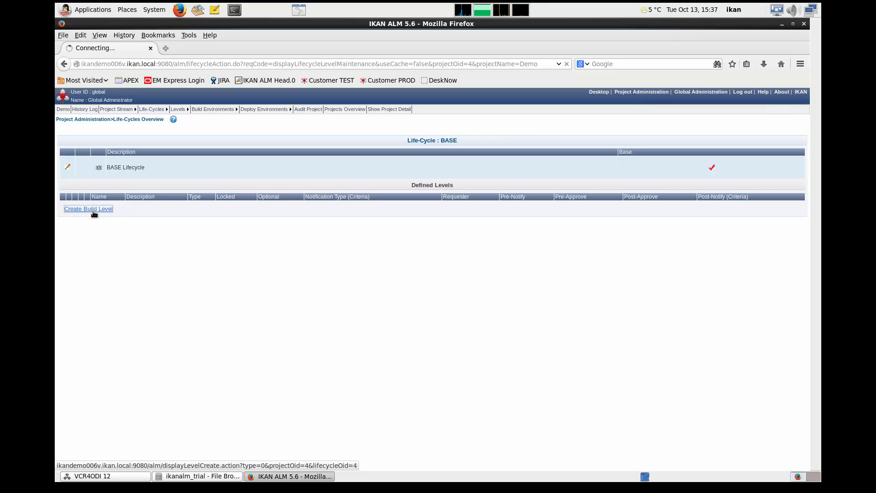
- Name the build level BUILD, describe it as "Release based on Subversion trunk", and enable debug
left_click(139, 156)
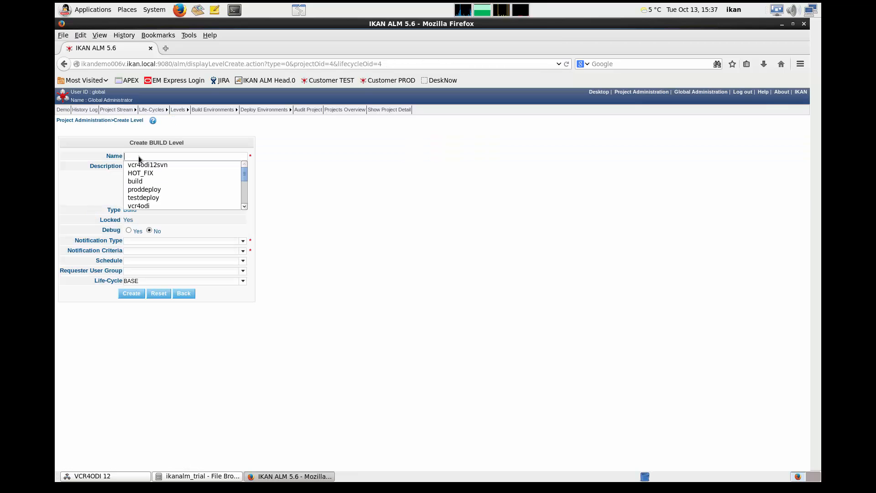
type("BUILD")
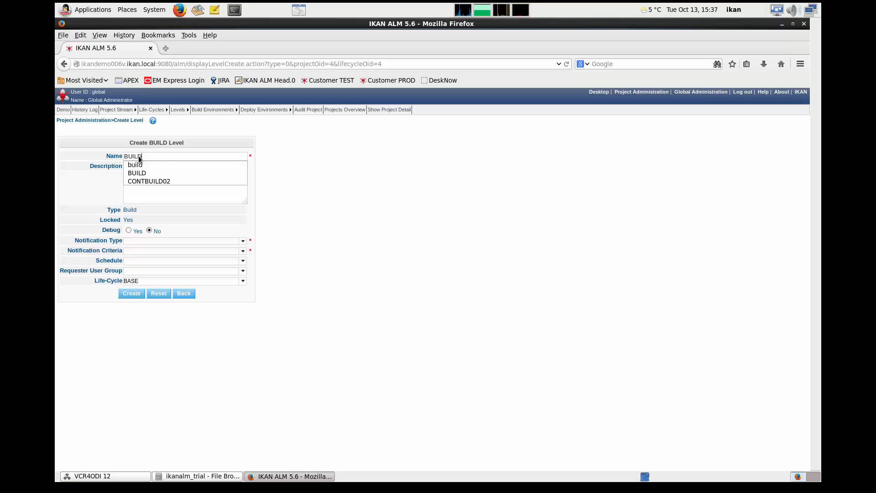
left_click(141, 187)
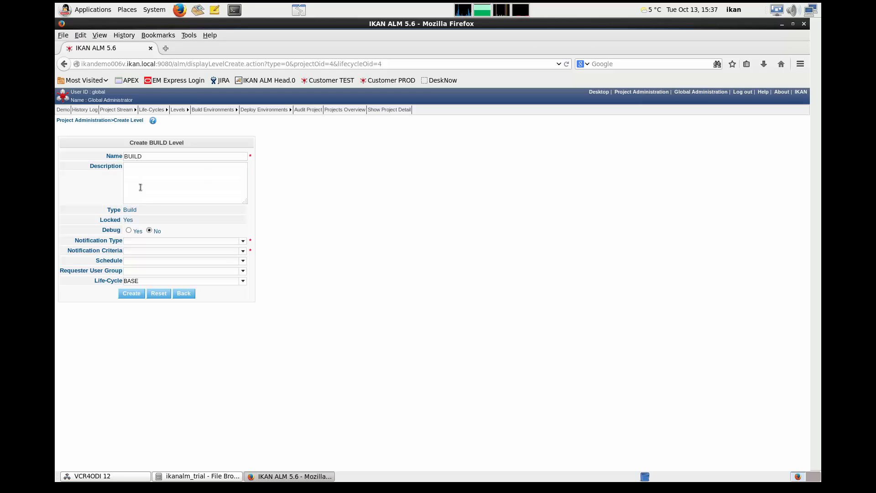
type("Release based on Subversion trunk")
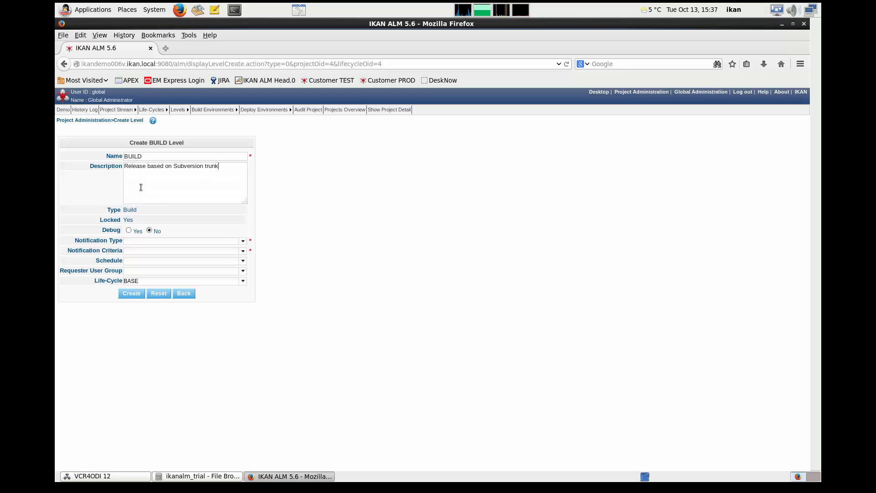
left_click(129, 230)
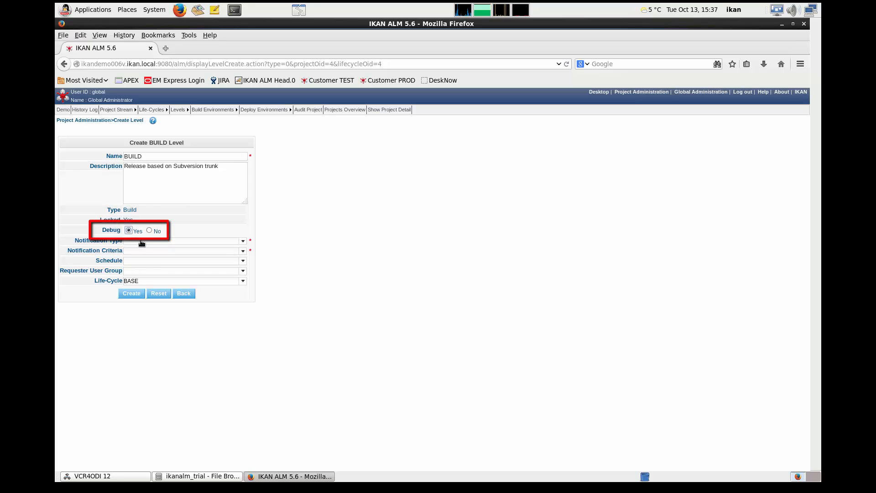
- Set the build level to No notification with the criteria Never, and create the level
left_click(244, 242)
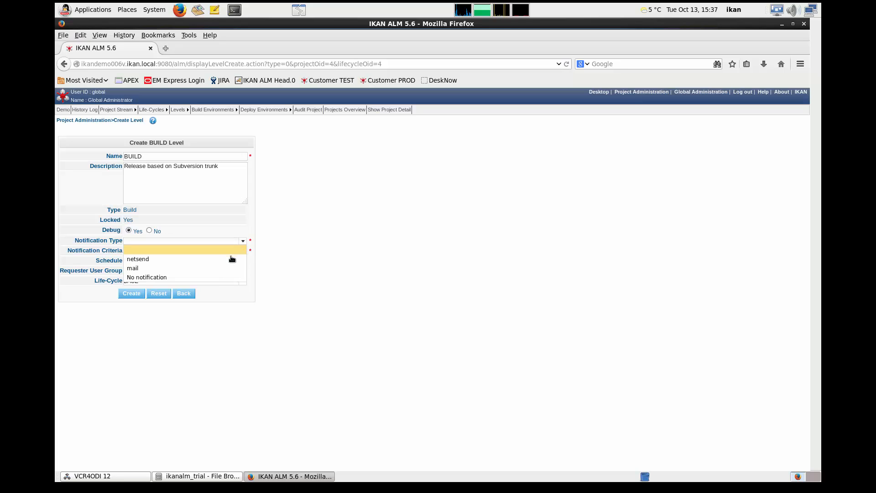
left_click(221, 279)
left_click(242, 251)
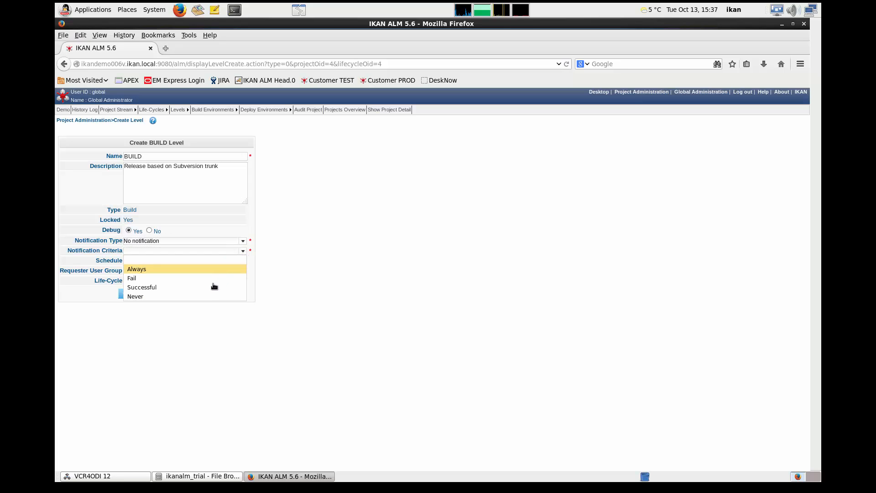
left_click(204, 298)
left_click(132, 293)
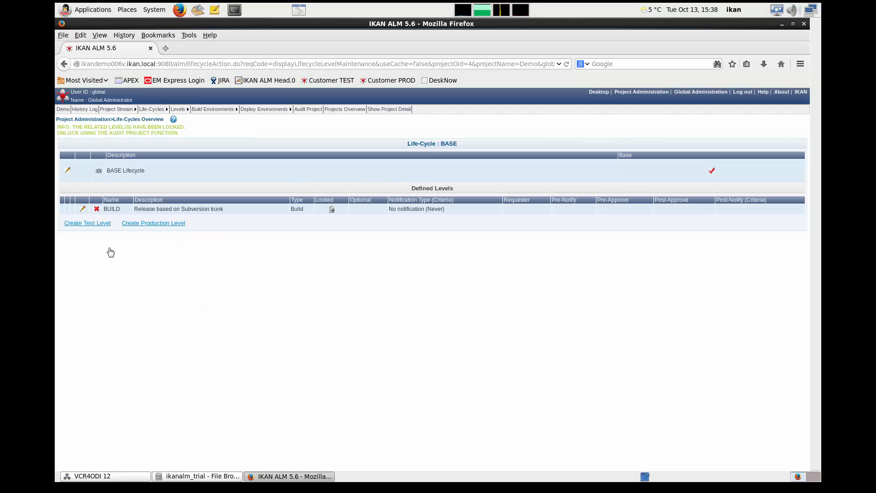
- Begin a test level in the BASE life-cycle, naming it TEST with the description Test Level
left_click(100, 223)
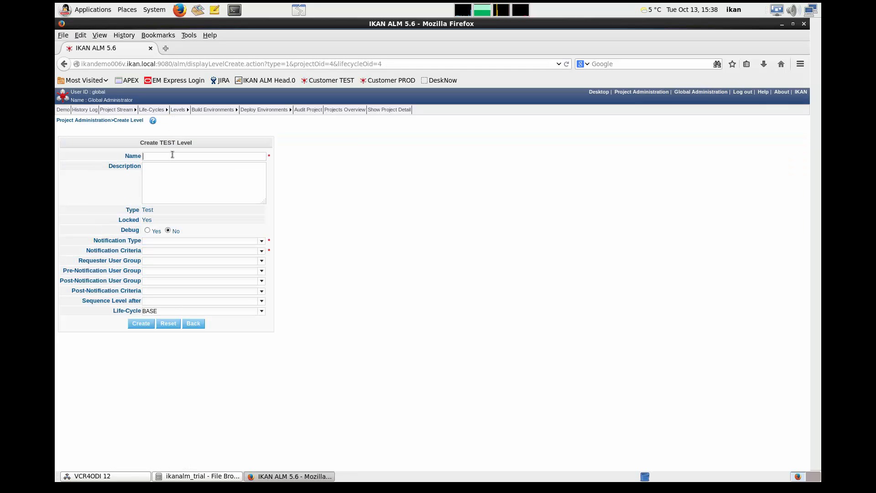
left_click(171, 155)
type("TEST")
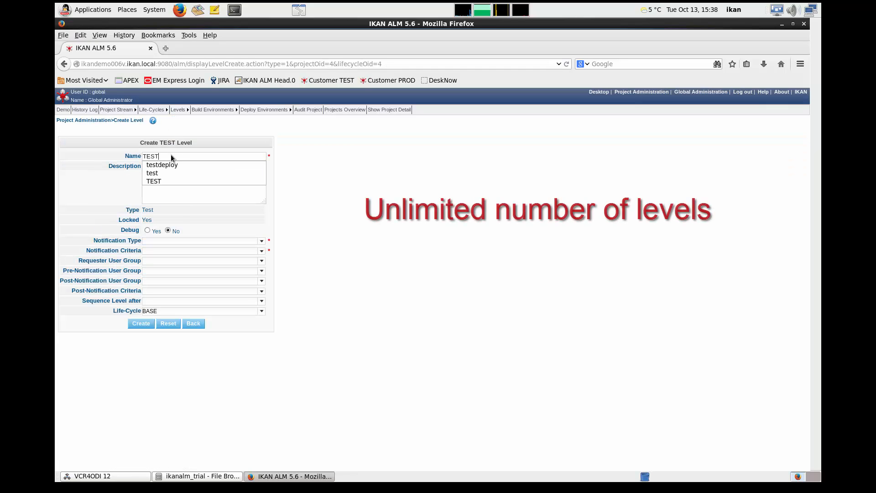
left_click(176, 193)
type("Test")
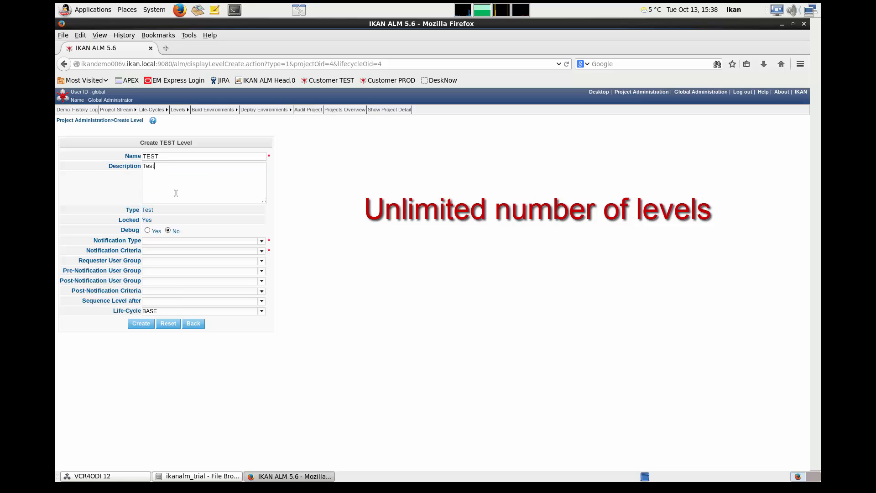
type(" Level")
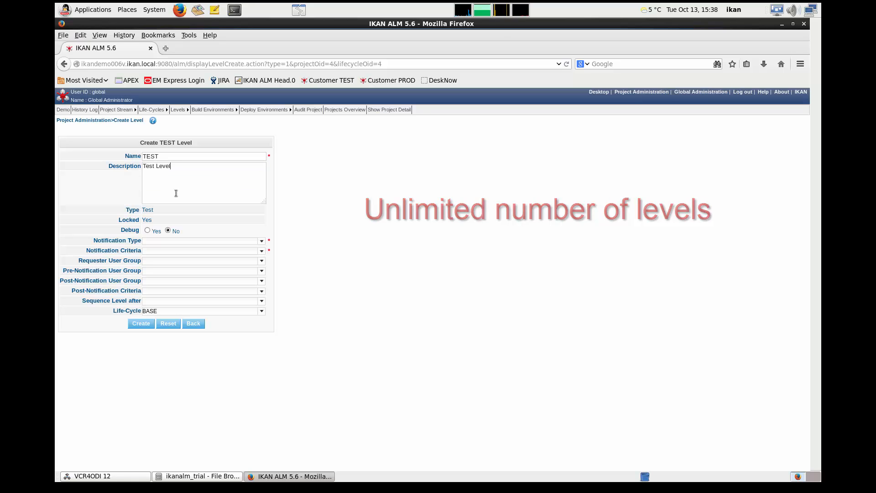
- Enable debug for the TEST level, and create the PRODUCTION level with No notification and the criteria Never
left_click(148, 230)
left_click(261, 241)
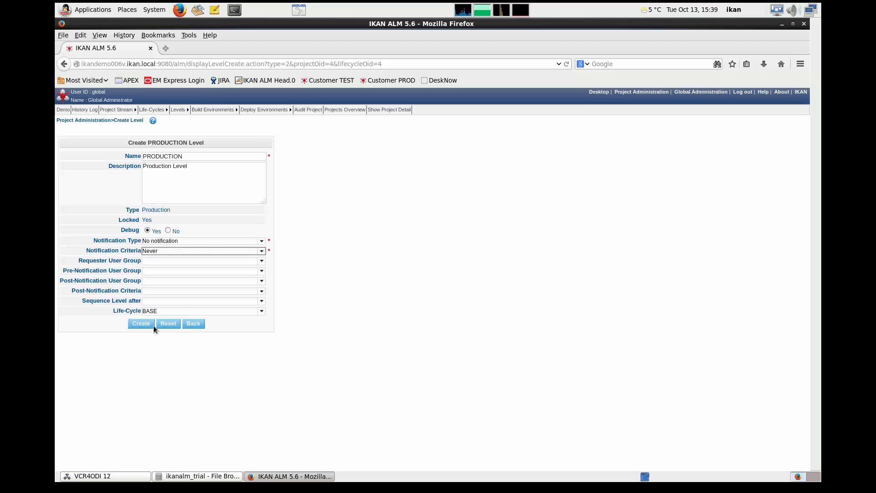
left_click(145, 323)
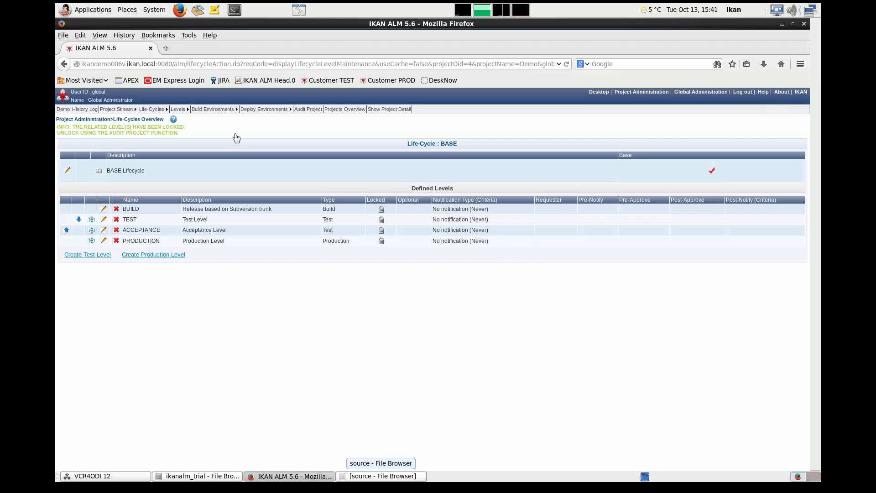
- Start a new build environment for the Demo project and name it CONTBUILD02
left_click(215, 120)
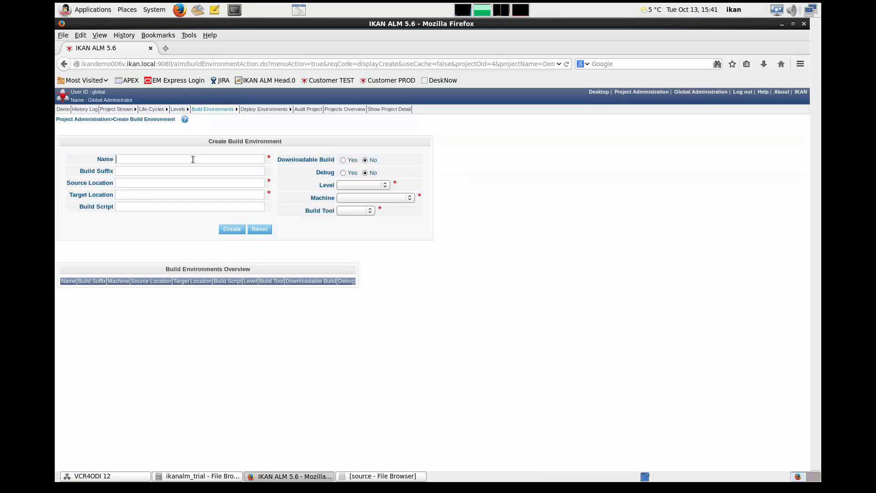
left_click(192, 159)
type("CONTBUI")
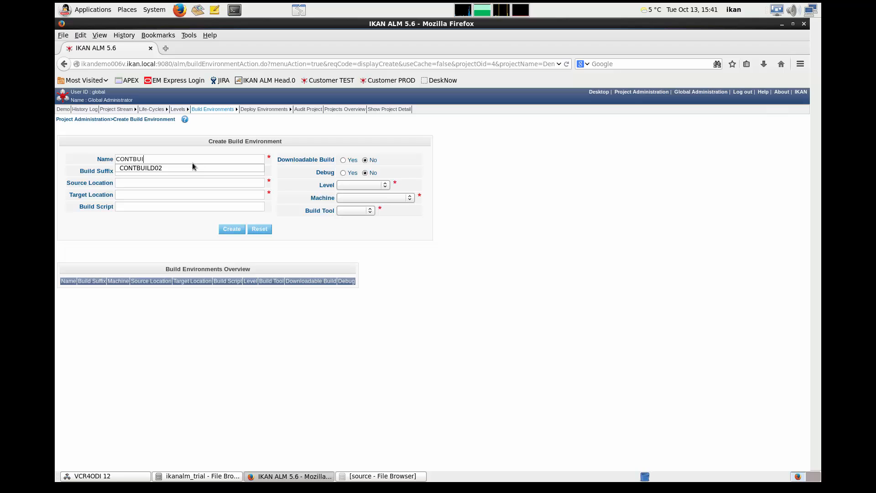
left_click(193, 167)
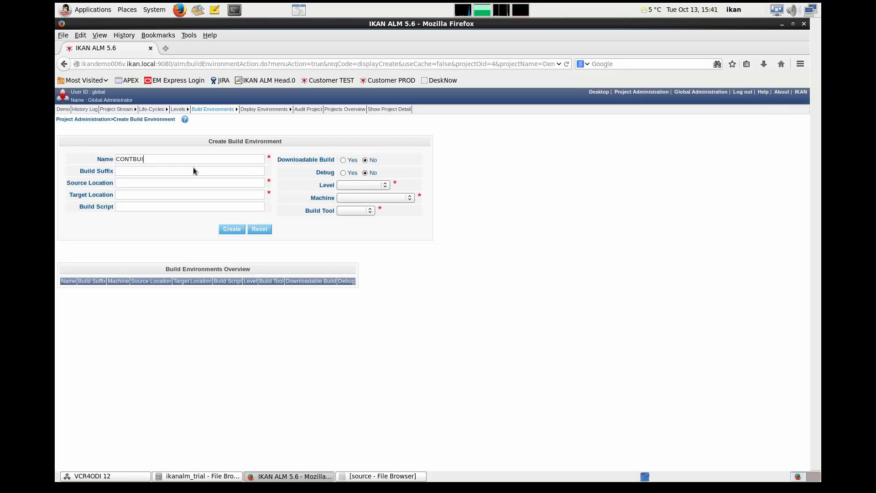
- Set the source location to /home/ikan/ALM_DATA/env/Demo/BUILD/build/source and the target location to /home/ikan/ALM_DATA/env/Demo/BUILD/build/target
left_click(188, 183)
type("/home/ikan/ALM_DATA/env/Demo/BUILD/build/source")
left_click(189, 196)
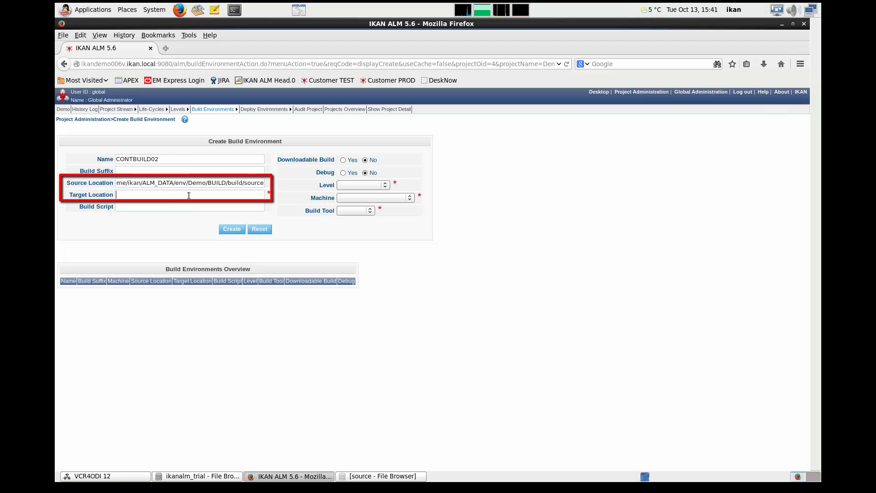
type("me/ikan/ALM_DATA/env/Demo/BUILD/build/source")
key("BackSpace")
key("BackSpace")
key("BackSpace")
key("BackSpace")
key("BackSpace")
key("BackSpace")
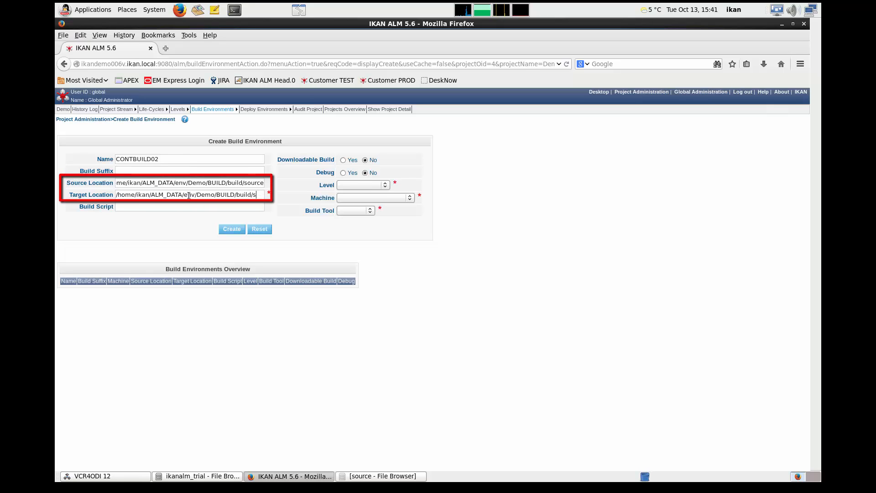
type("target")
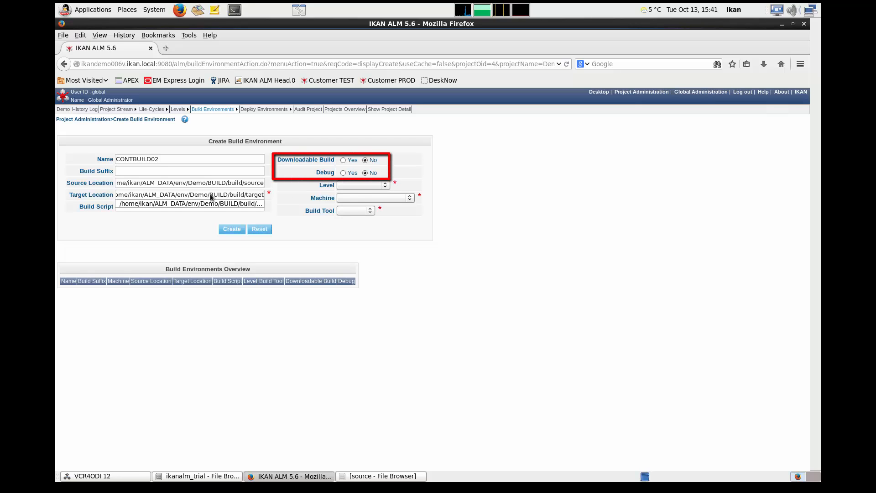
- Enable downloadable build and debug, assign level BUILD, machine ikandemo006v.ikan.local and build tool ANT1.9.3, and create the build environment
left_click(343, 160)
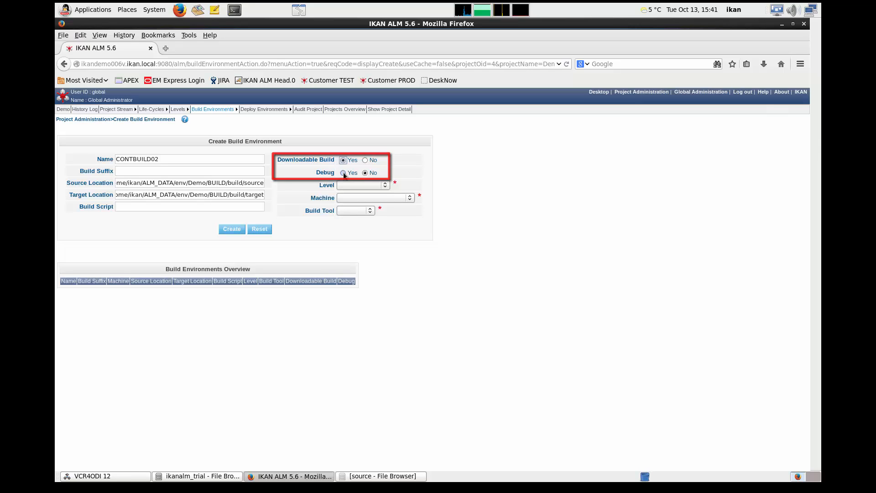
left_click(343, 173)
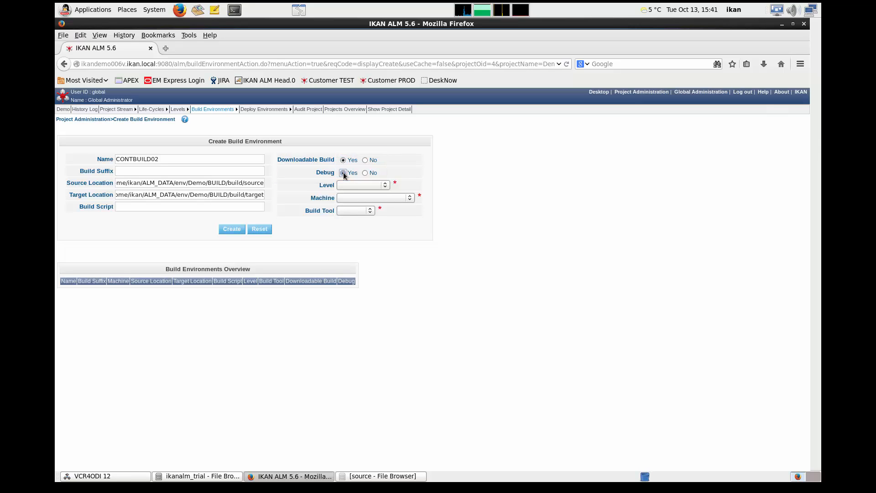
left_click(385, 185)
left_click(373, 206)
left_click(395, 201)
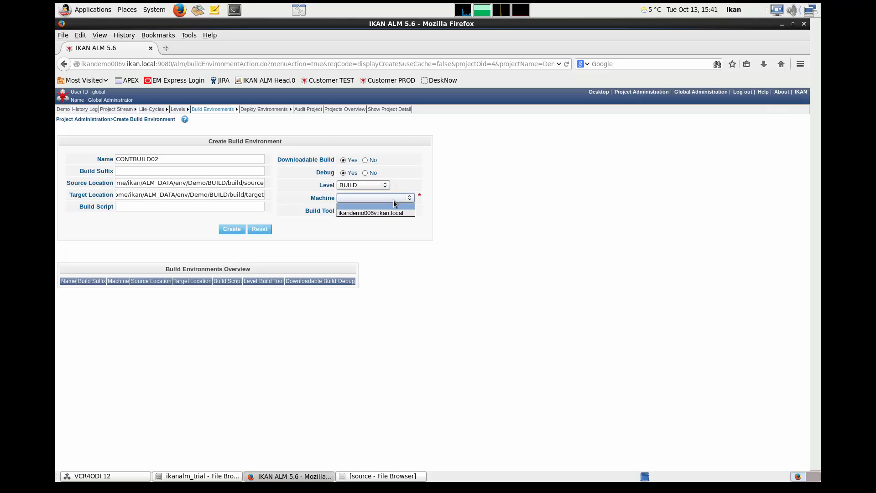
left_click(391, 213)
left_click(367, 211)
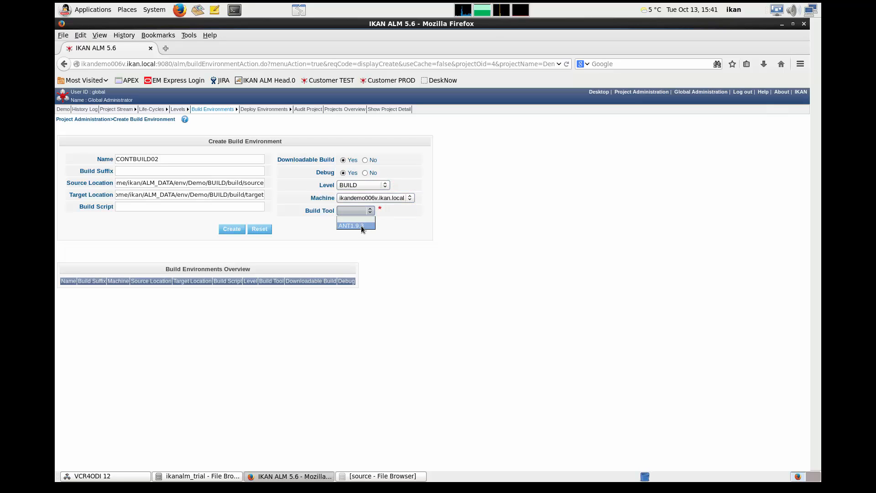
left_click(362, 226)
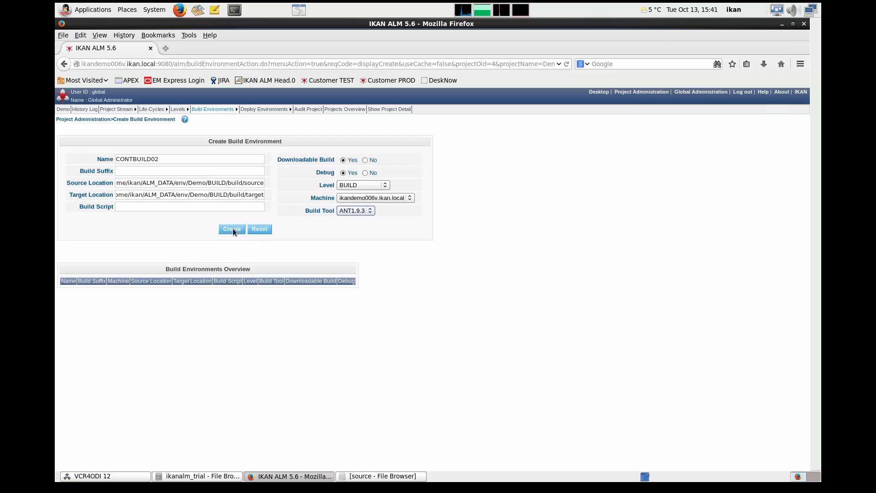
left_click(233, 228)
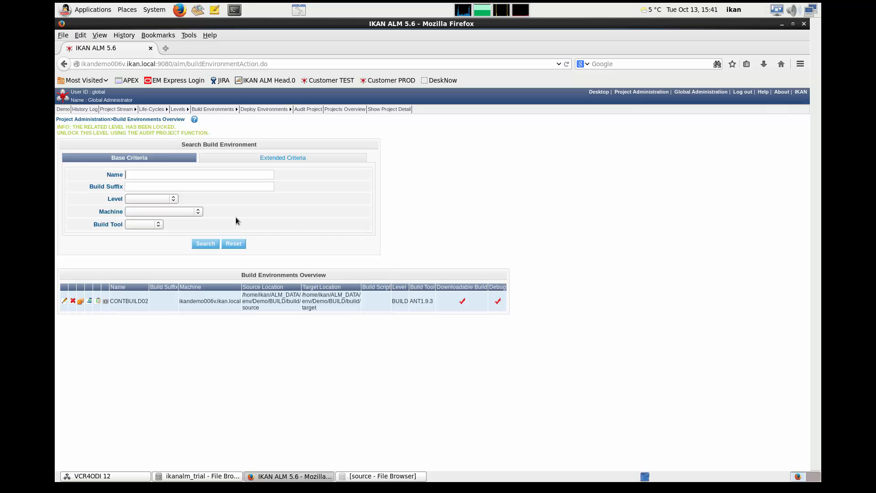
mouse_move(254, 111)
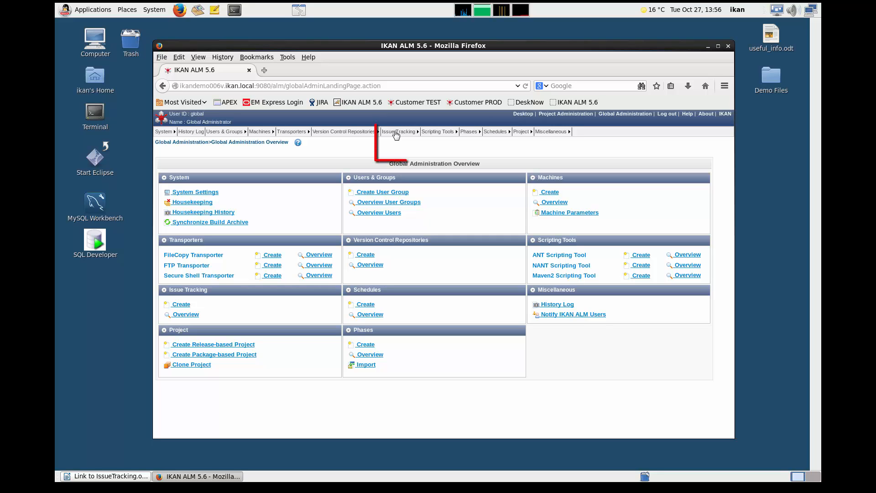
- Start an issue tracking system named JIRA, described as "Jira Issue Tracking System on ikandemo006v", with the plugin factory class JiraITSPluginFactory
left_click(395, 141)
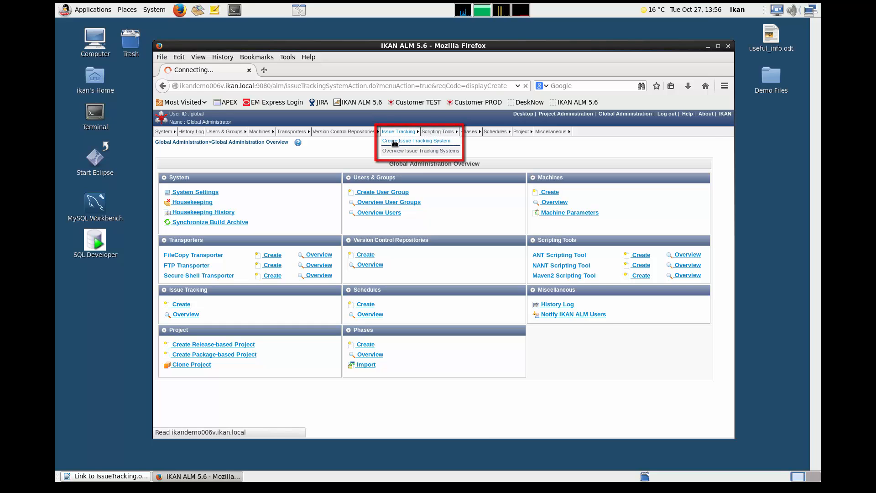
left_click(330, 175)
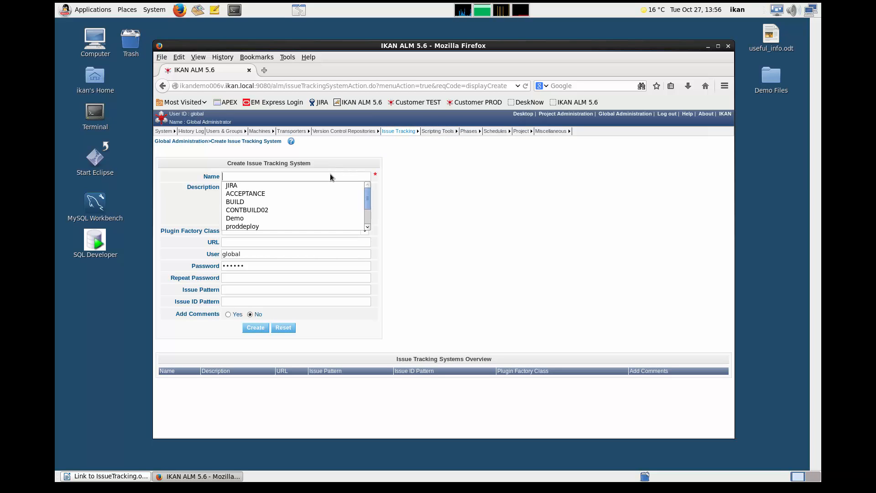
type("JIRA")
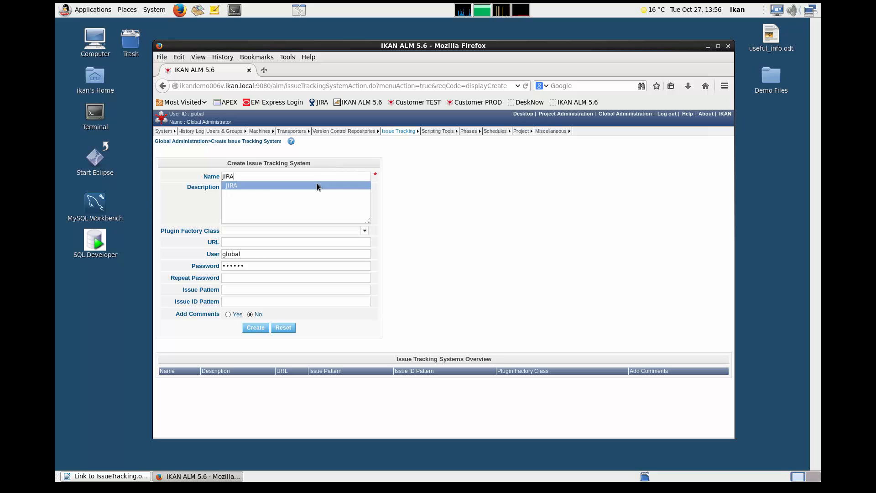
left_click(317, 184)
left_click(312, 195)
type("Jira Issue Tracking System on ikandemo006v")
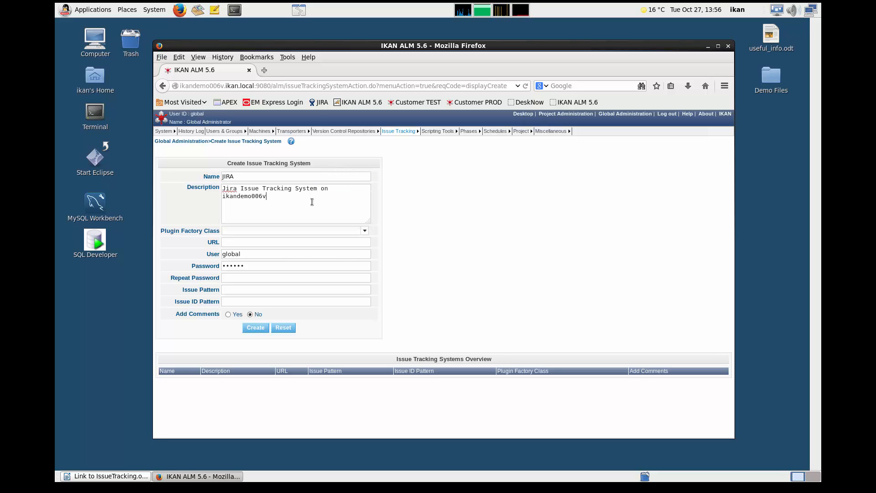
left_click(365, 231)
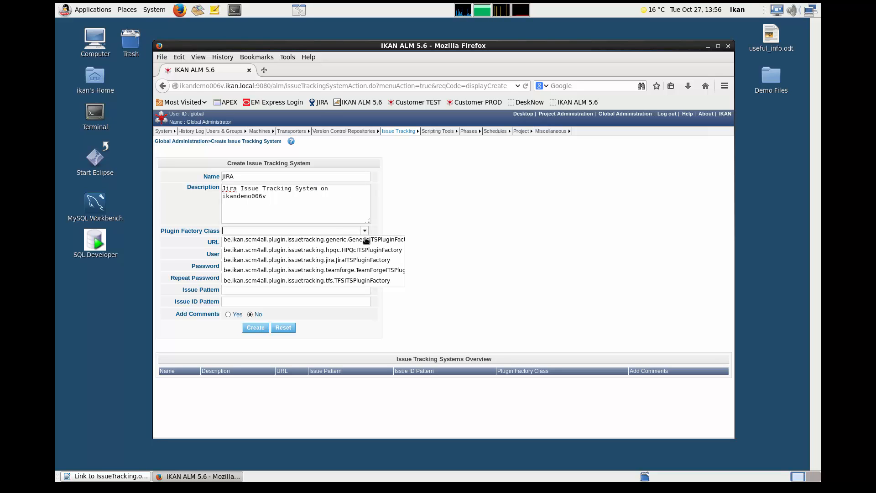
left_click(358, 259)
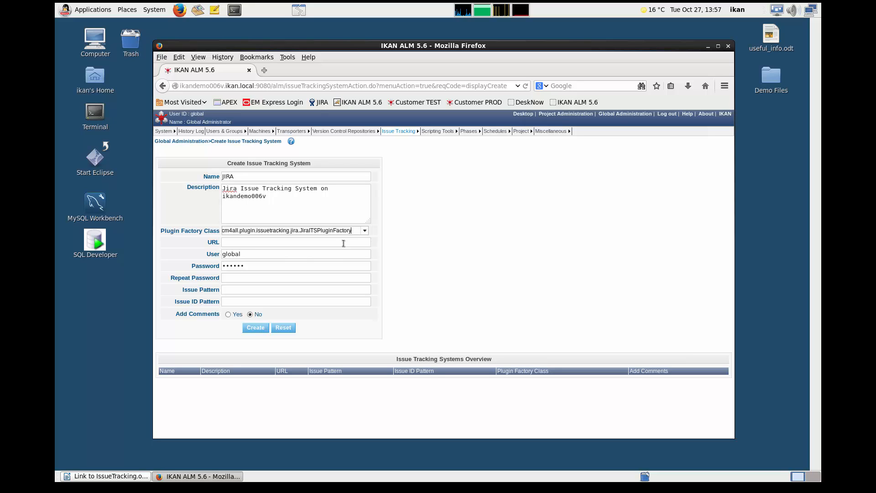
- Point the URL to ikandemo006v.ikan.local:8080/browse/${issueId}, set the user to admin, and enter the account password
left_click(344, 244)
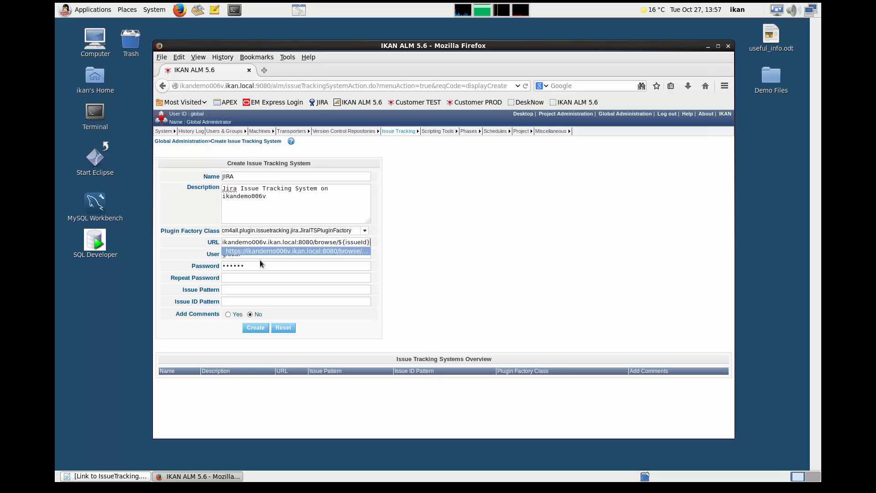
left_click(255, 257)
left_click_drag(255, 257, 218, 257)
type("admin")
key("Tab")
type("ad")
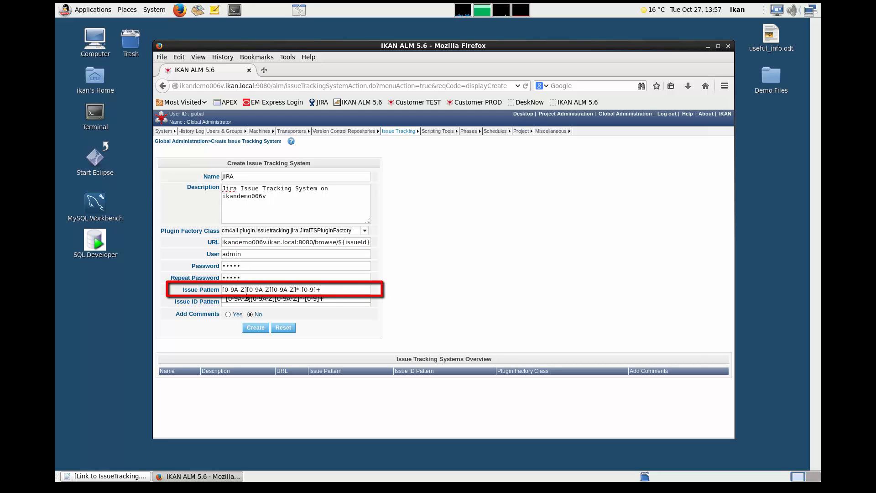
- Set the issue ID pattern to [0-9A-Z][0-9A-Z][0-9A-Z]*-[0-9]+, enable adding comments, and create the issue tracking system
left_click(244, 302)
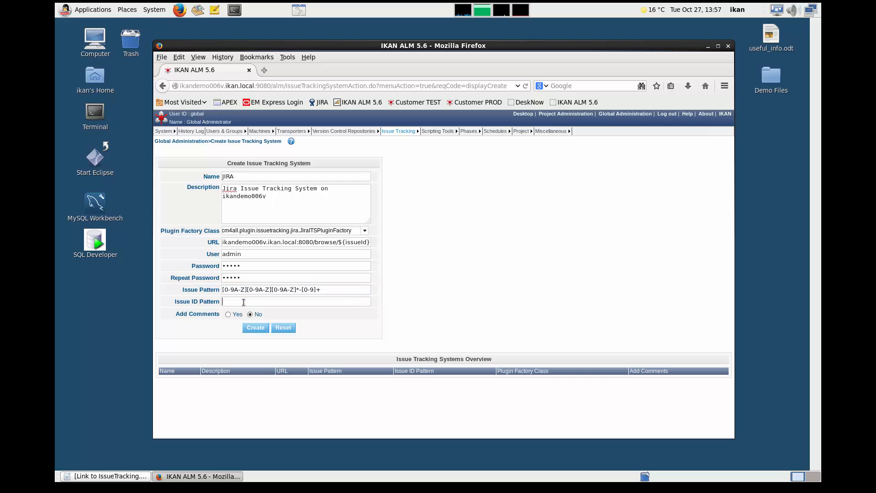
type("[0-9A-Z][0-9A-Z][0-9A-Z]*-[0-9]+")
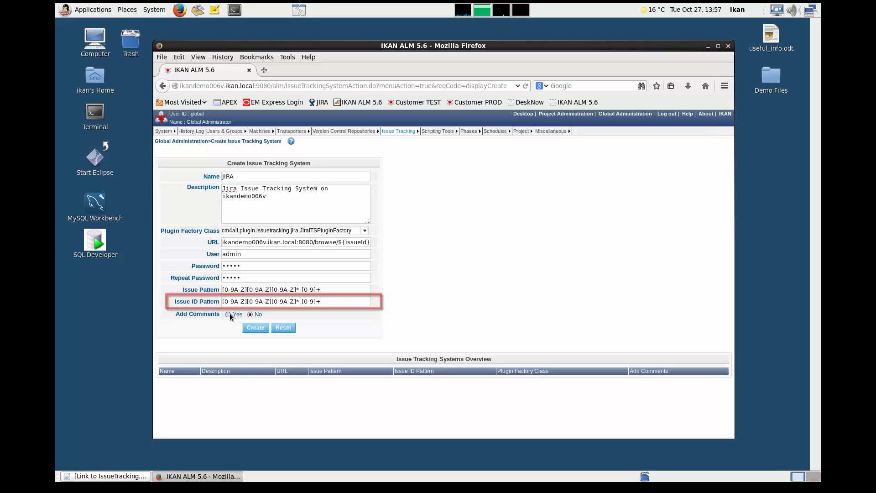
left_click(229, 314)
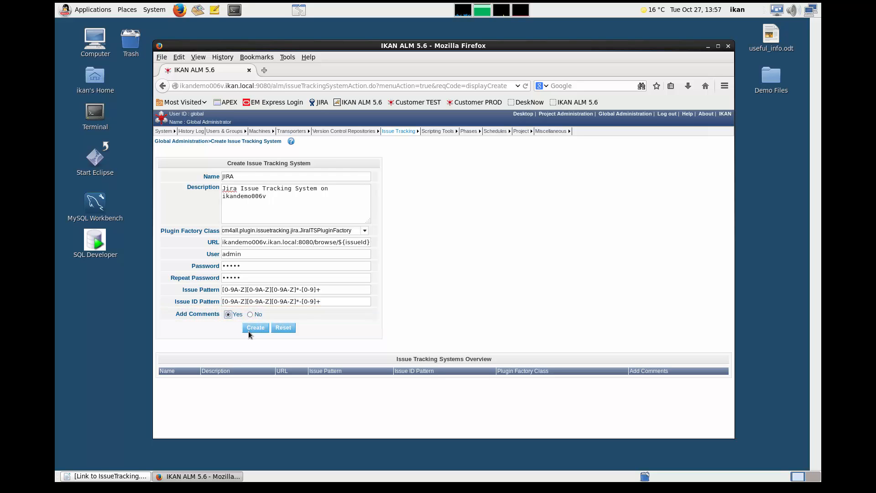
left_click(255, 328)
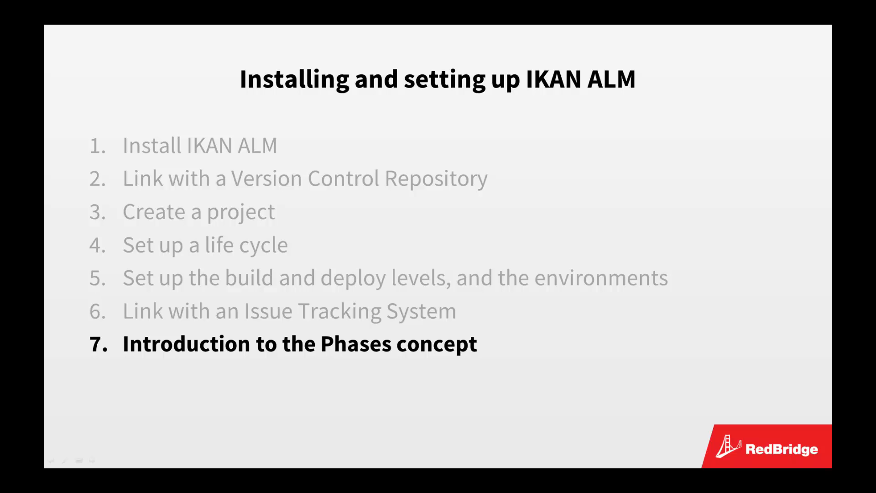
left_click(794, 471)
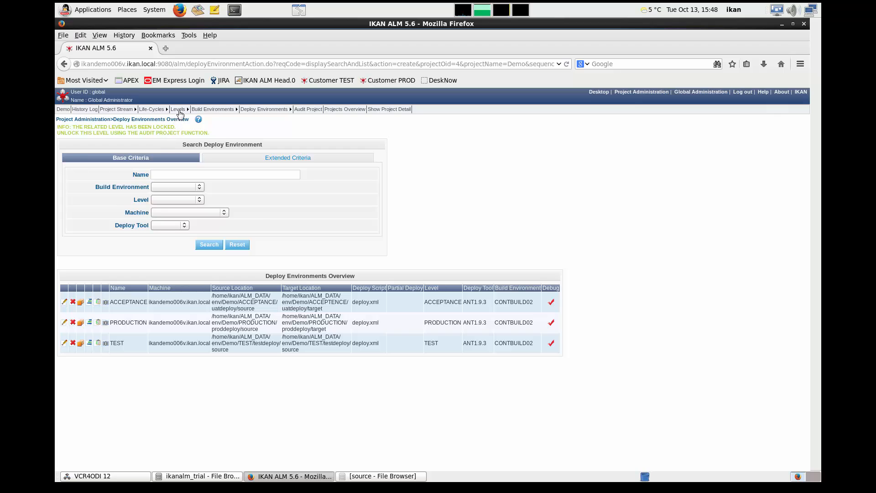
- Display the phases of the BUILD level from the Demo project's levels overview
mouse_move(179, 113)
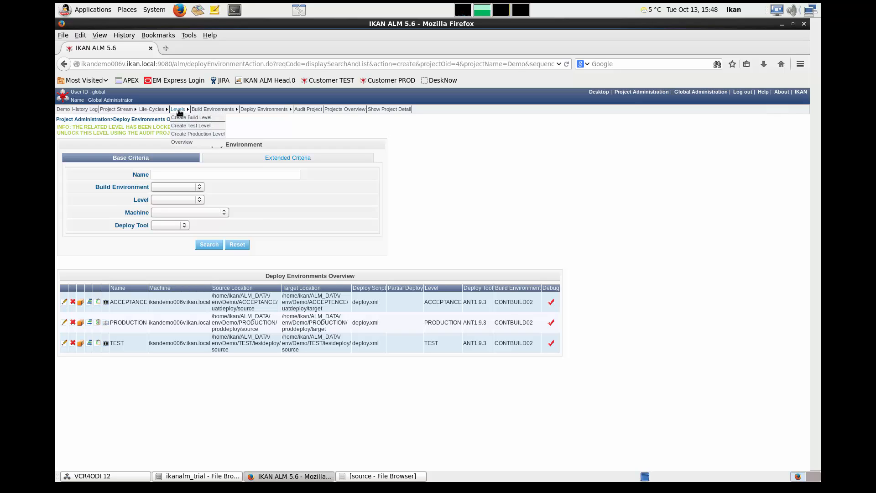
left_click(181, 143)
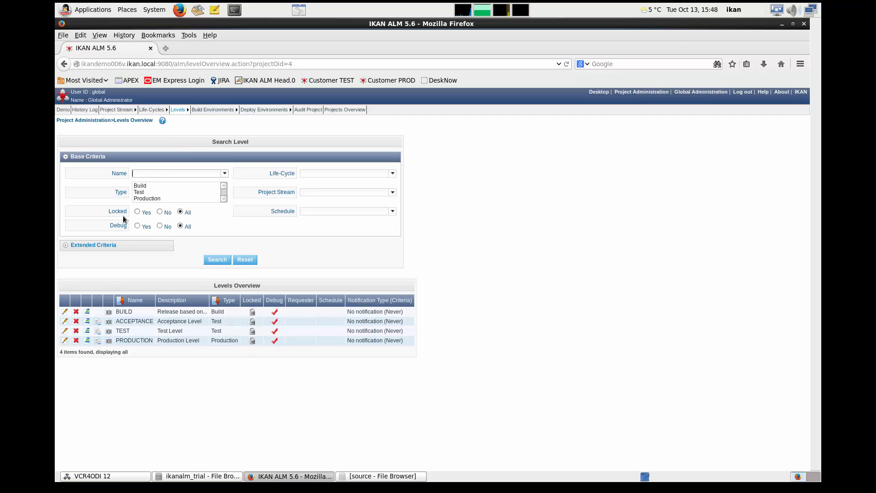
left_click(88, 313)
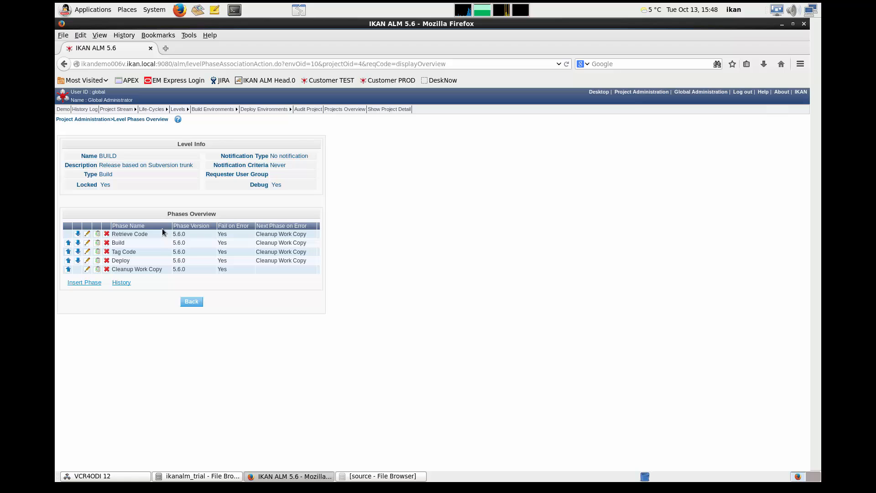
- Display the phases of the CONTBUILD02 build environment from the build environments overview
mouse_move(208, 110)
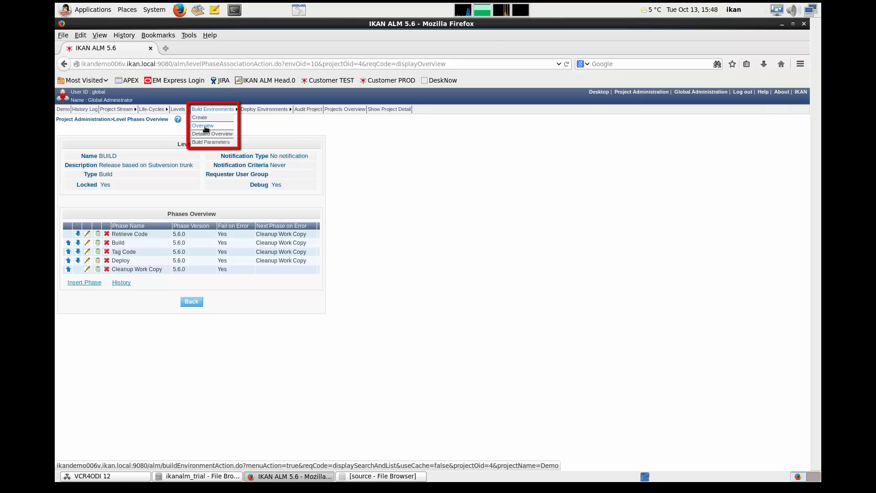
left_click(205, 127)
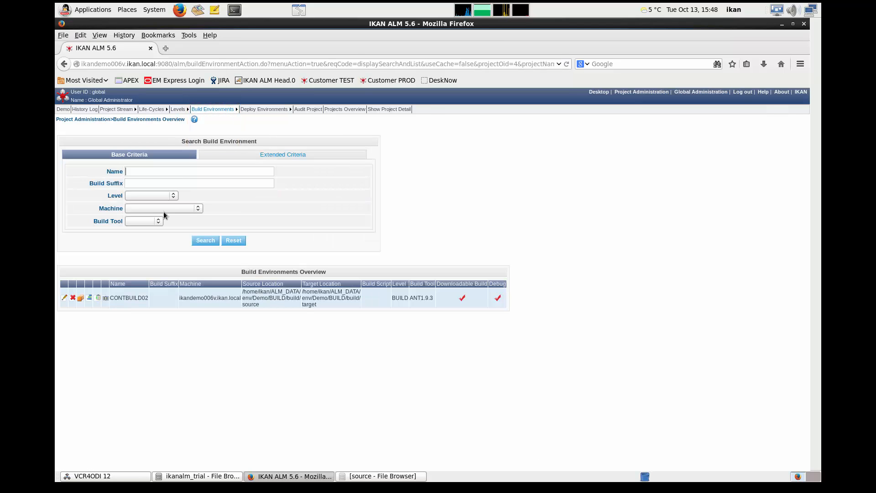
left_click(90, 300)
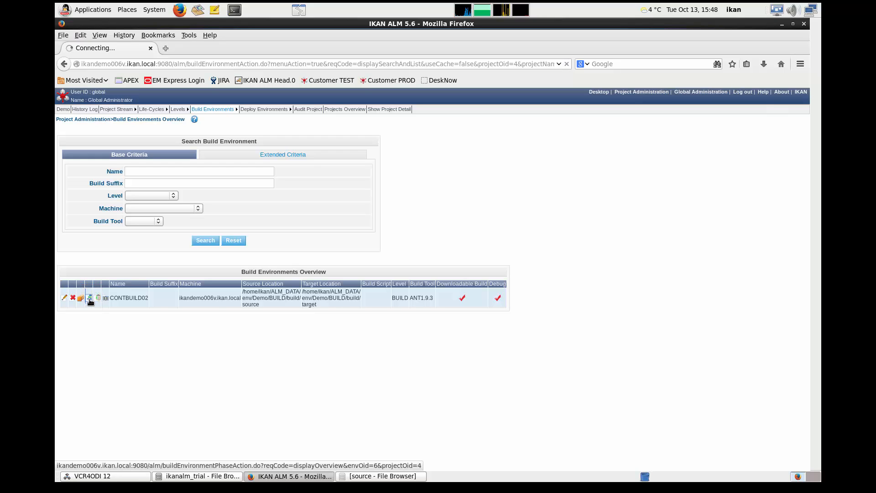